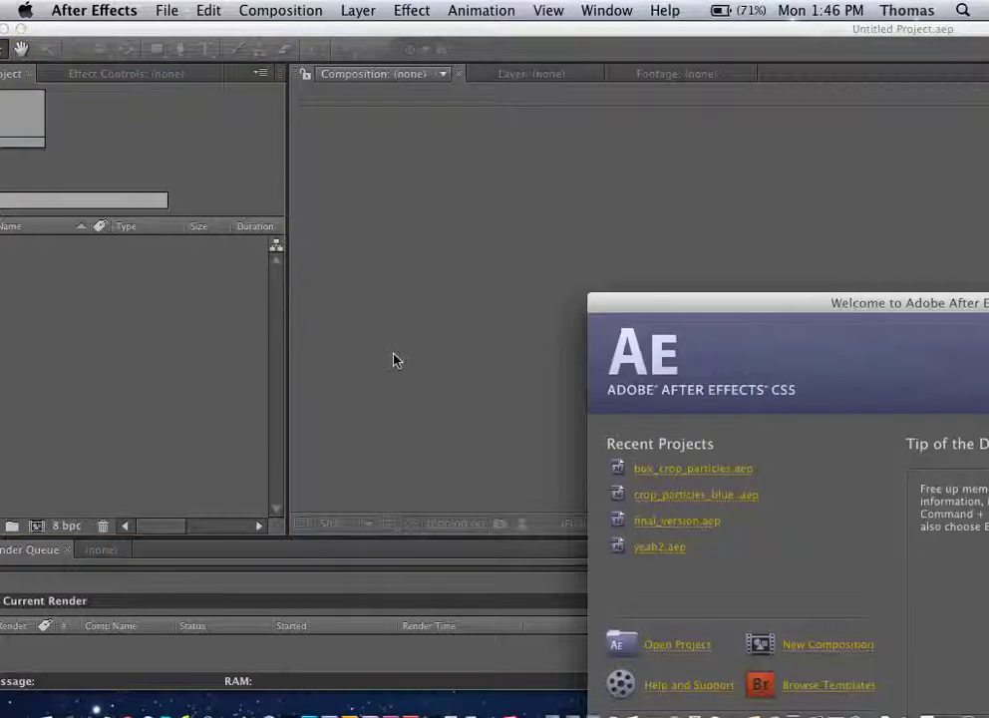
# Close the welcome window
pyautogui.moveTo(689, 302); pyautogui.dragTo(300, 135)
pyautogui.click(814, 640)
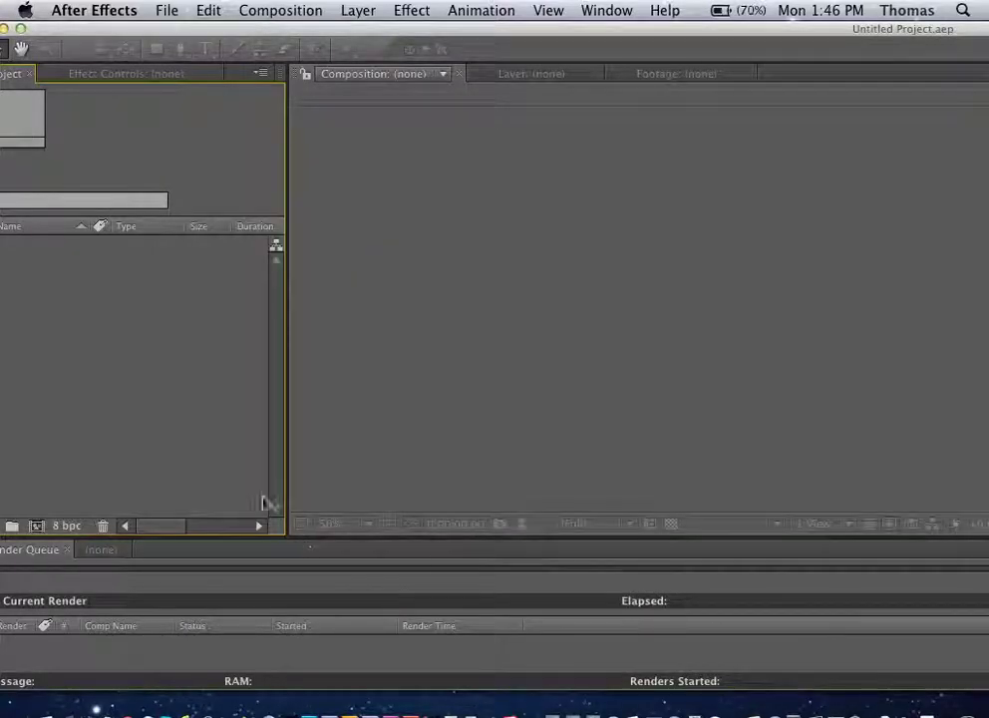
pyautogui.press('super+Tab')
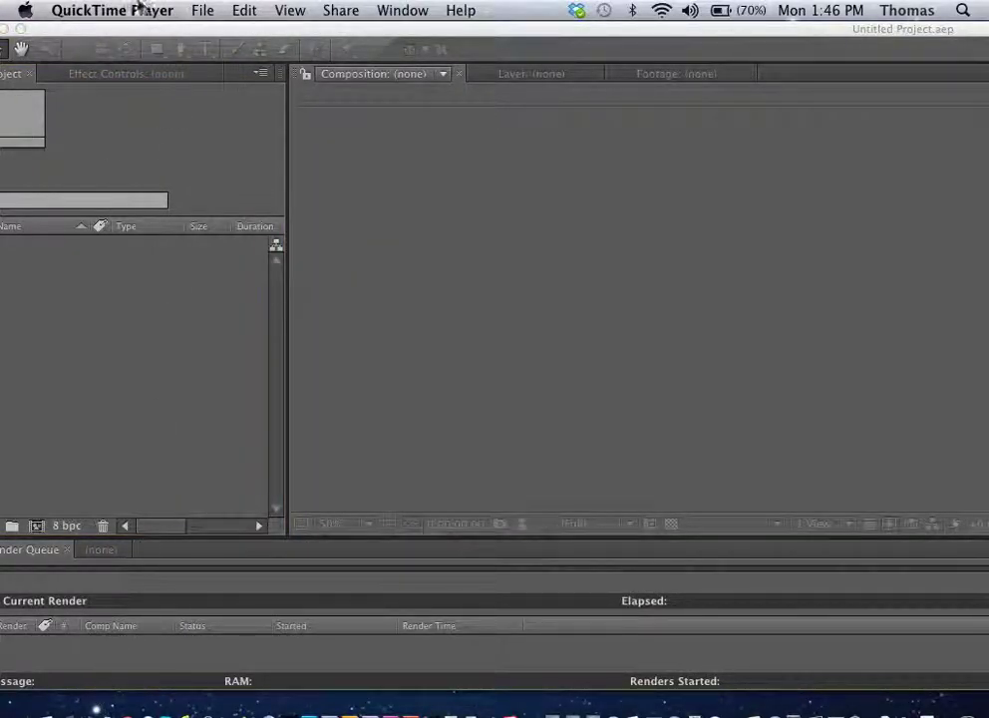
pyautogui.click(202, 10)
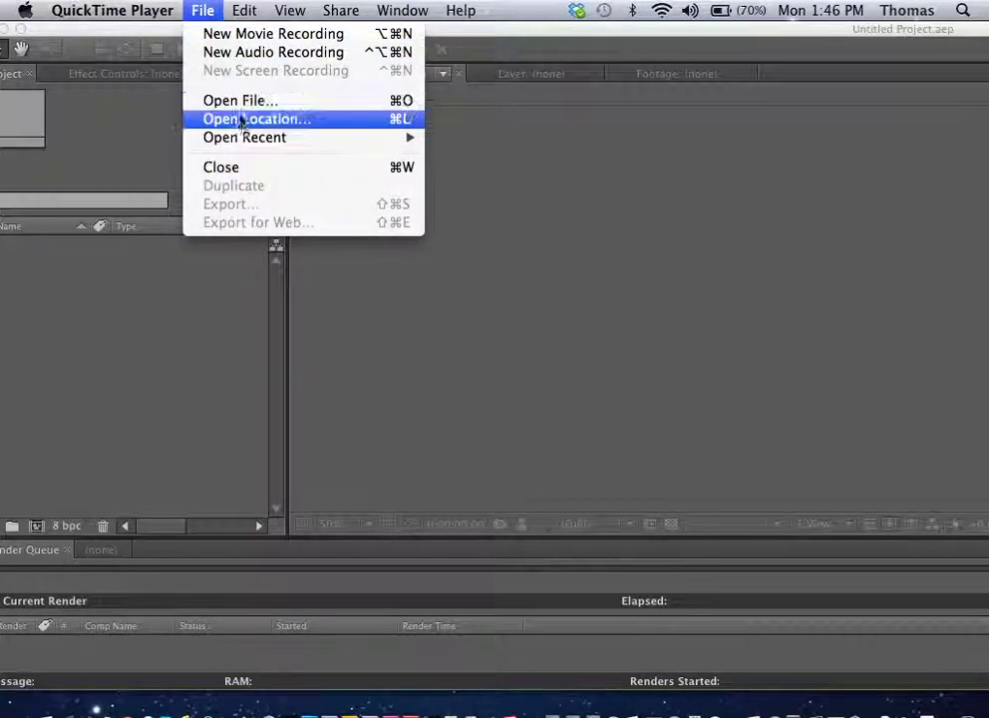
pyautogui.click(188, 40)
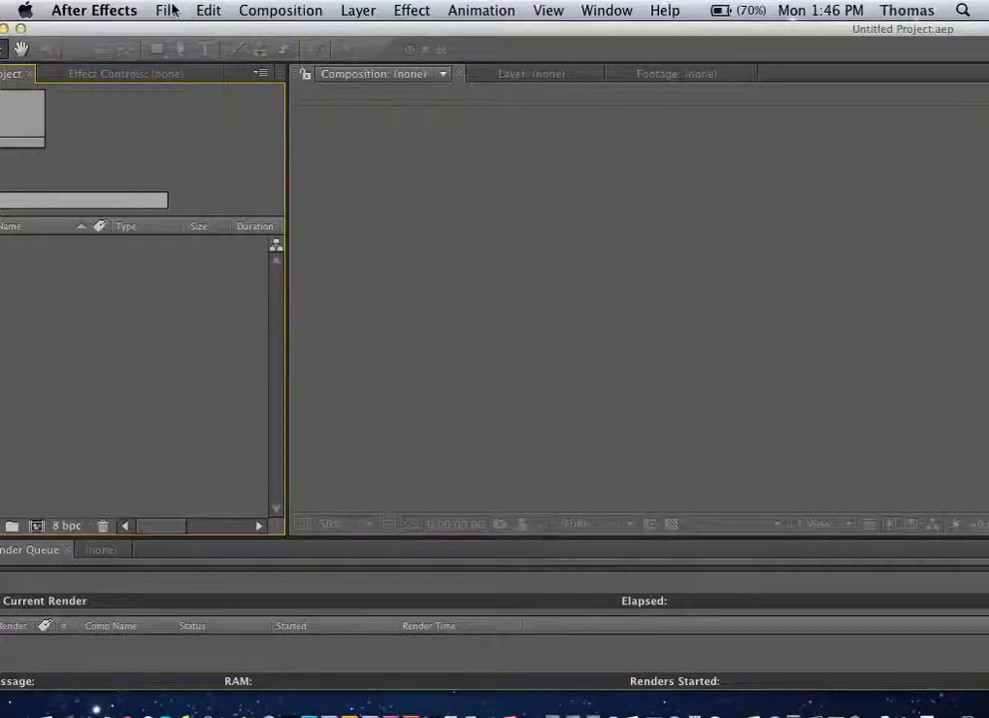
# Import the QuickTime movie Screen Recording 37 from the Desktop folder as footage
pyautogui.click(168, 10)
pyautogui.moveTo(253, 301)
pyautogui.click(430, 296)
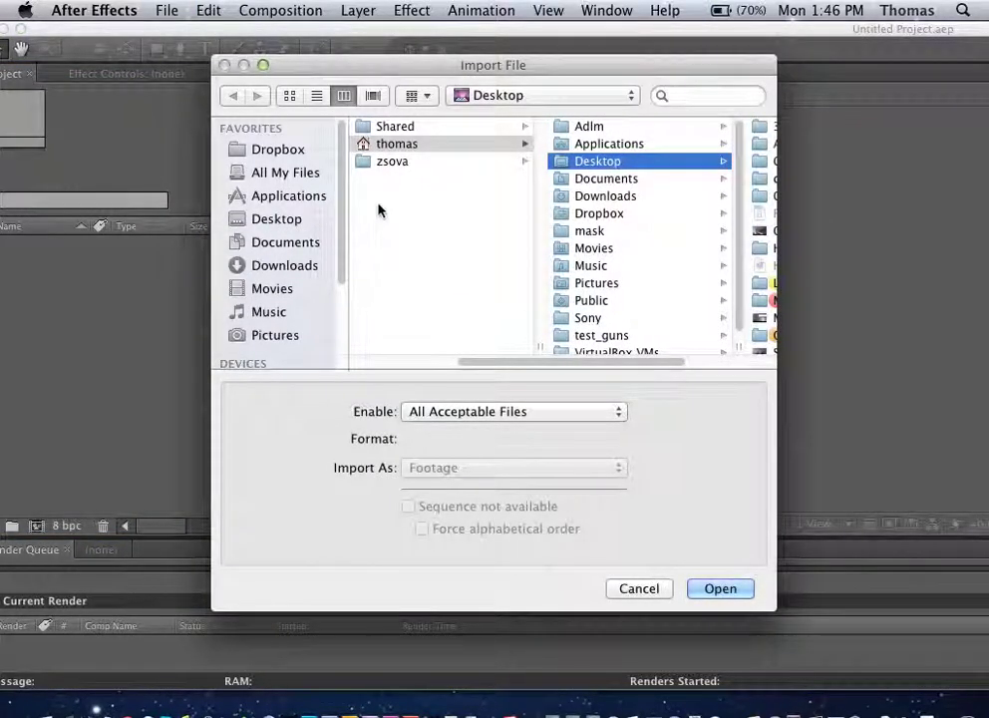
pyautogui.moveTo(630, 361); pyautogui.dragTo(718, 364)
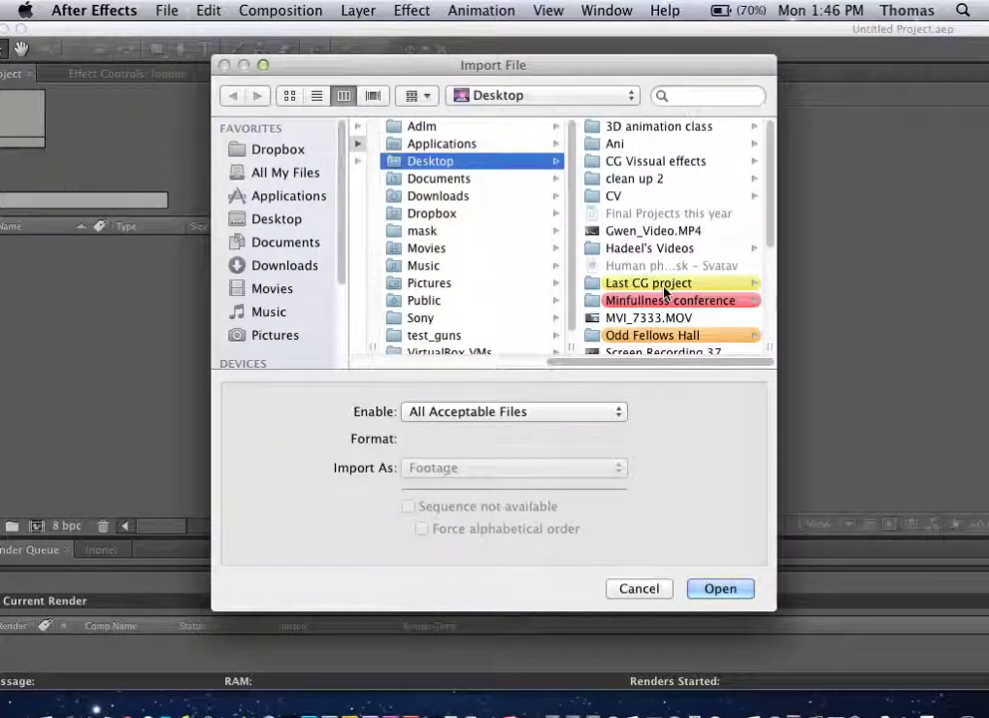
pyautogui.scroll(-5, 663, 287)
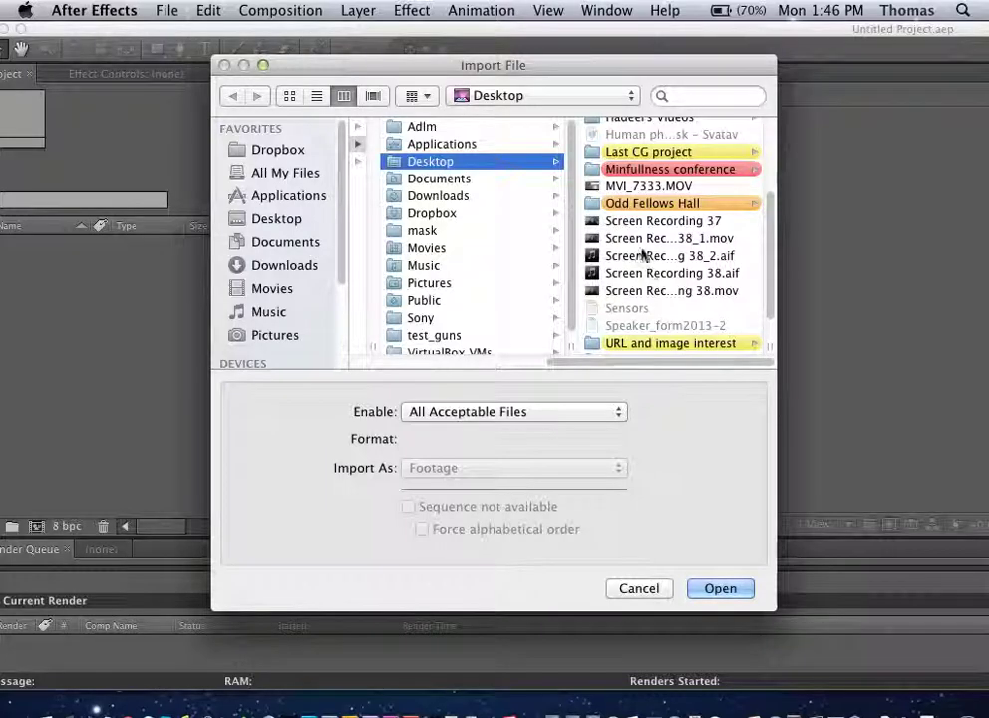
pyautogui.click(638, 187)
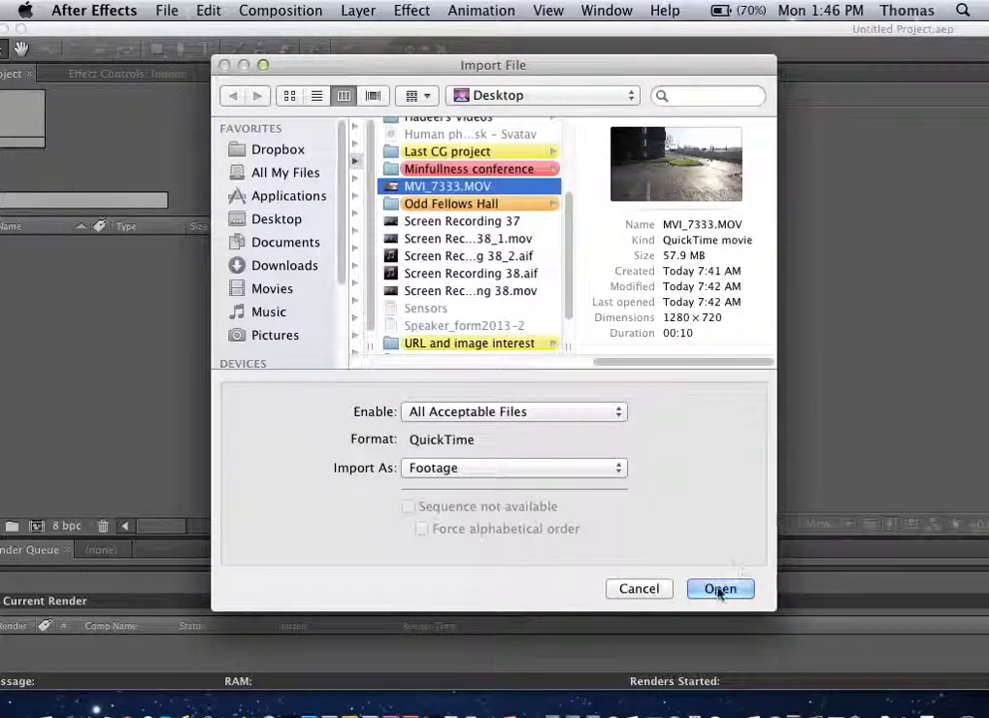
pyautogui.click(442, 223)
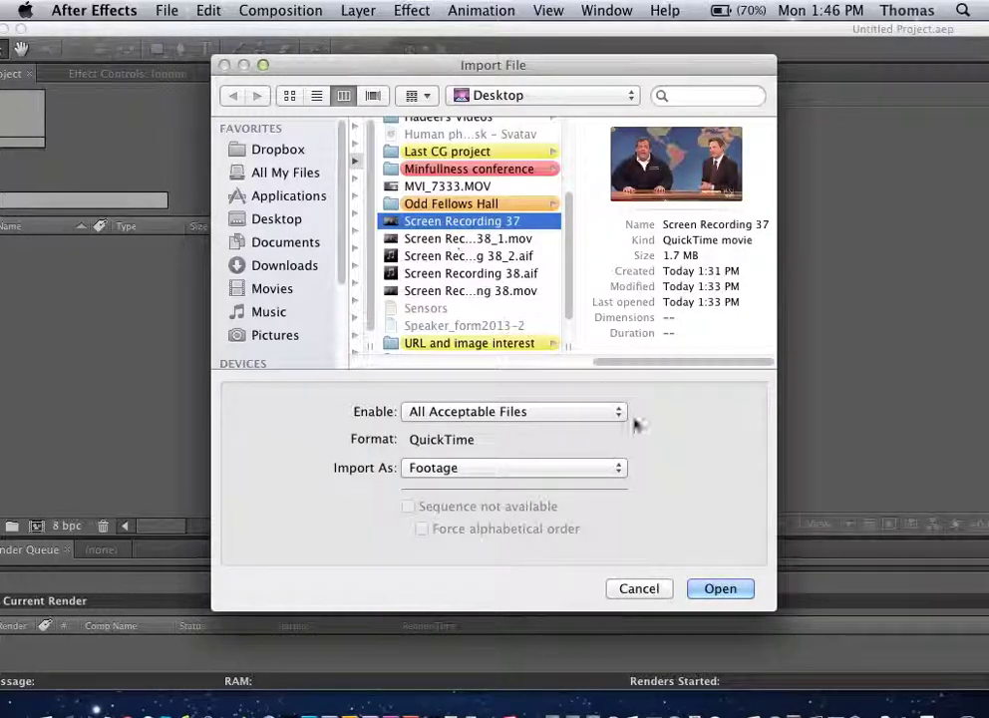
pyautogui.click(722, 589)
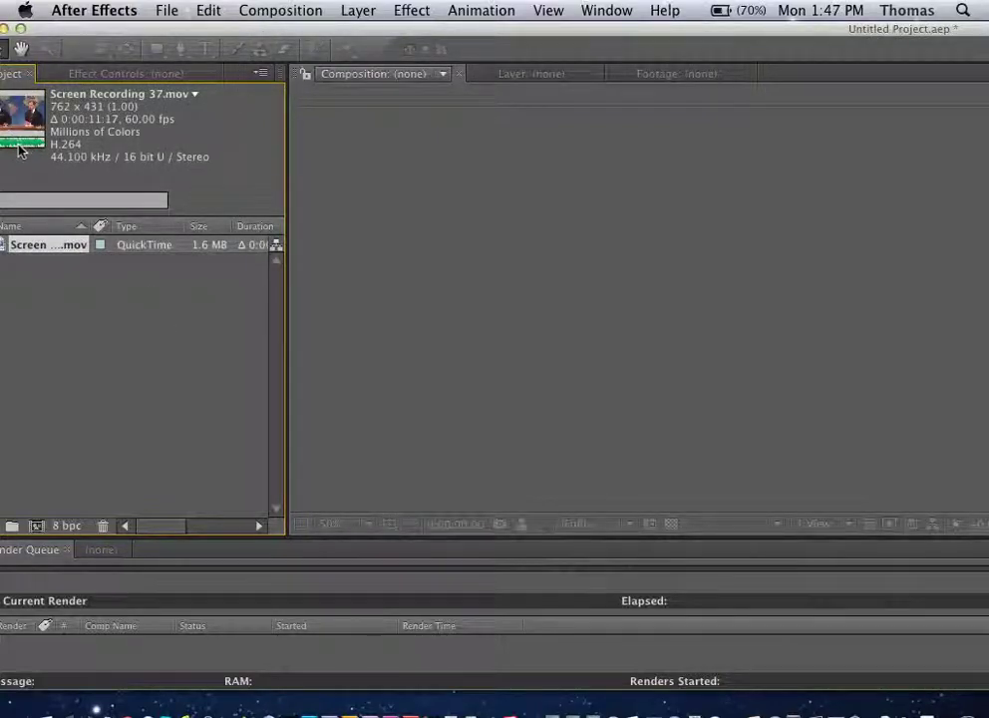
# Fit the application window to the screen and create a composition from the Screen Recording 37.mov footage in the empty timeline
pyautogui.click(20, 29)
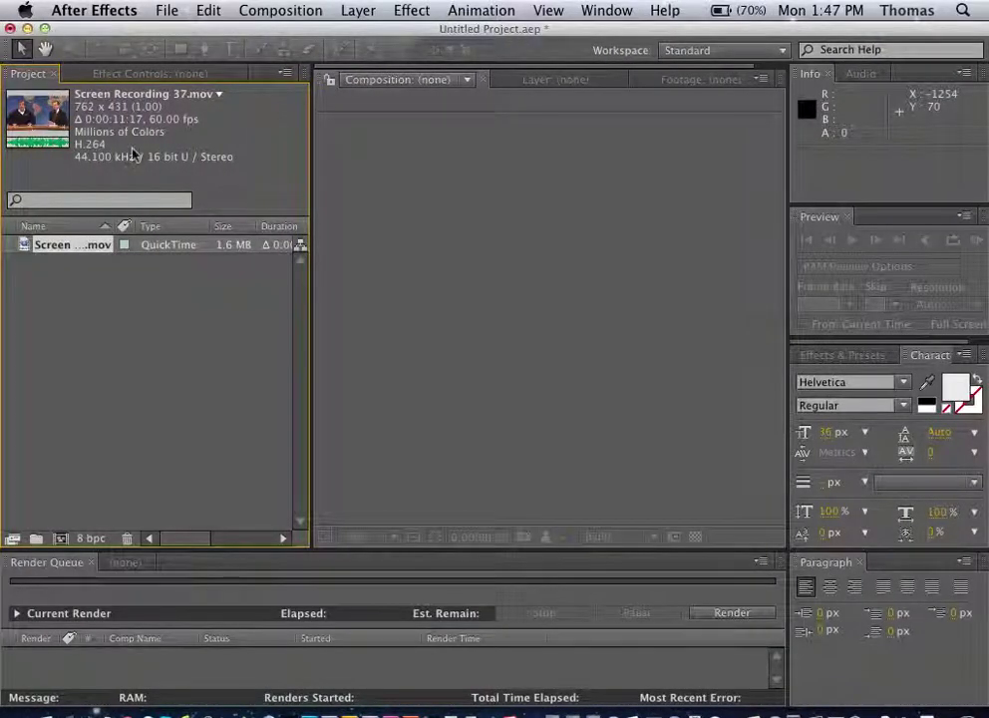
pyautogui.click(126, 563)
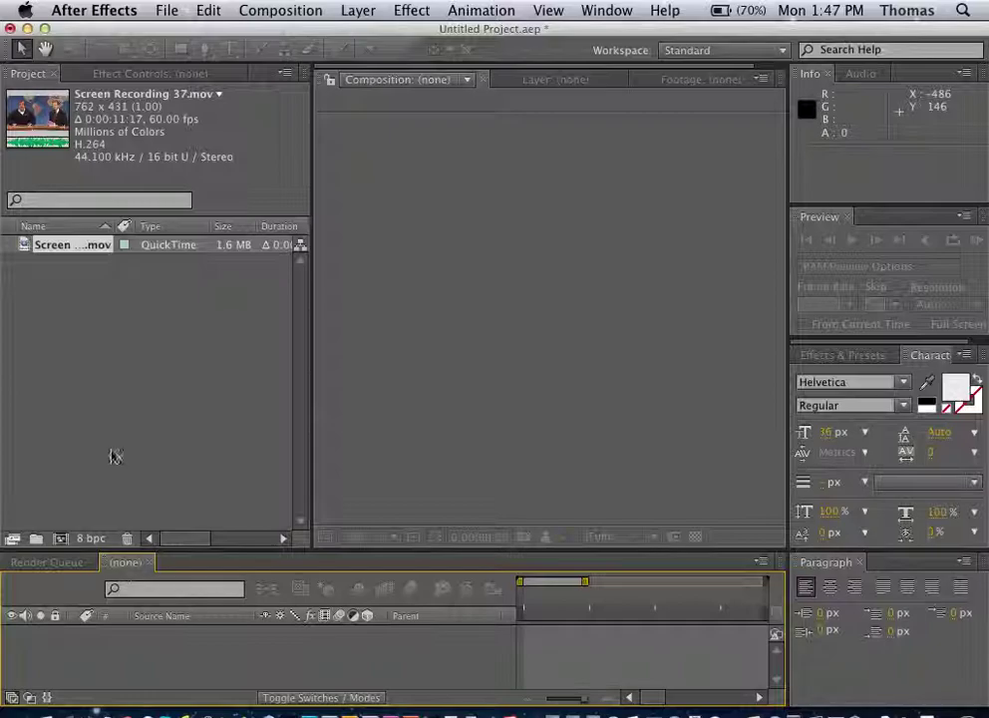
pyautogui.moveTo(22, 247); pyautogui.dragTo(540, 644)
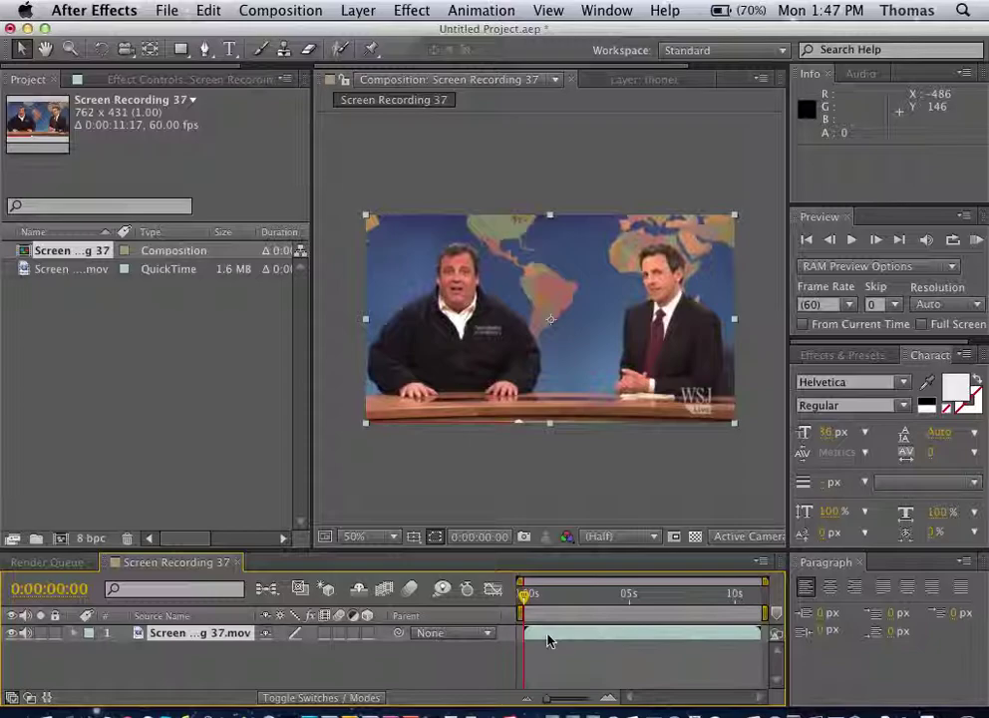
# Play back the Screen Recording 37 composition from its start to check the footage
pyautogui.press('space')
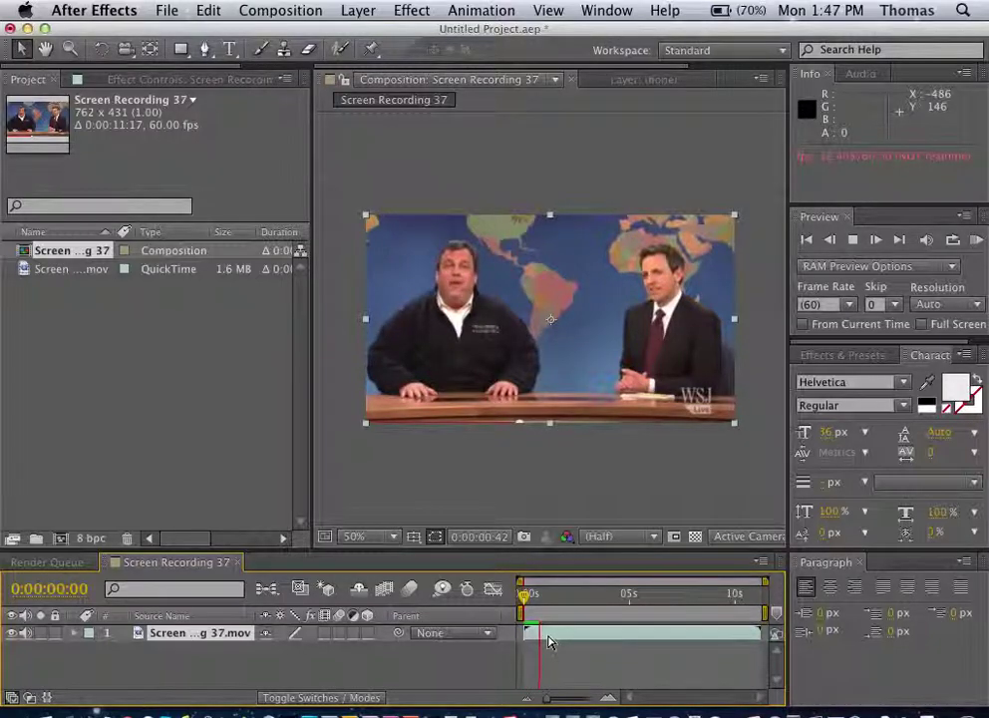
pyautogui.press('space')
pyautogui.click(526, 595)
pyautogui.press('space')
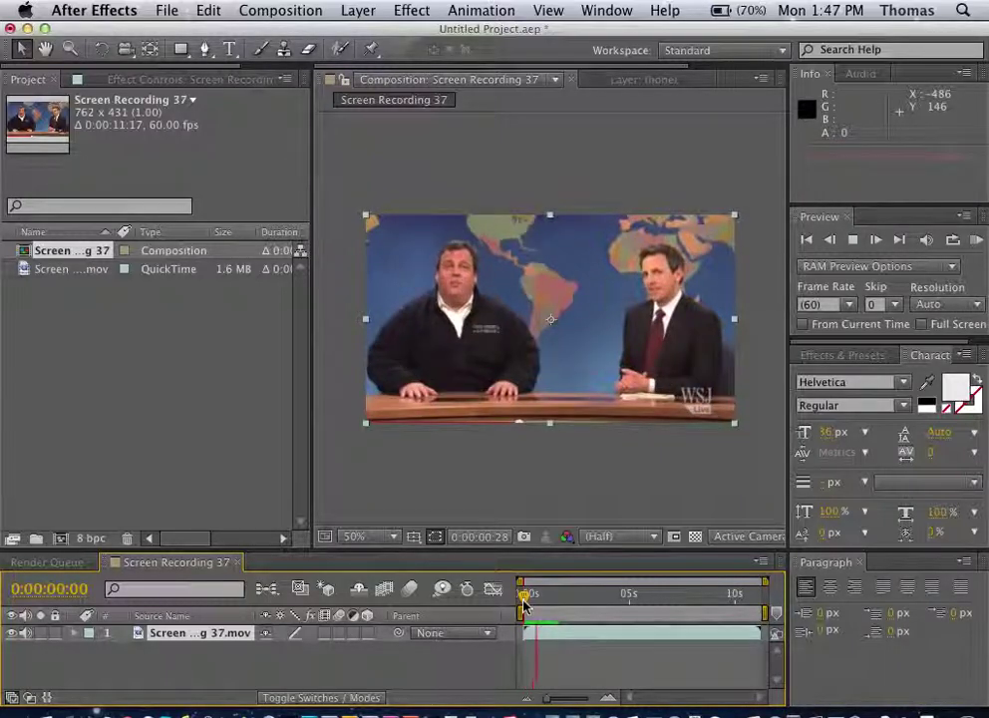
pyautogui.press('space')
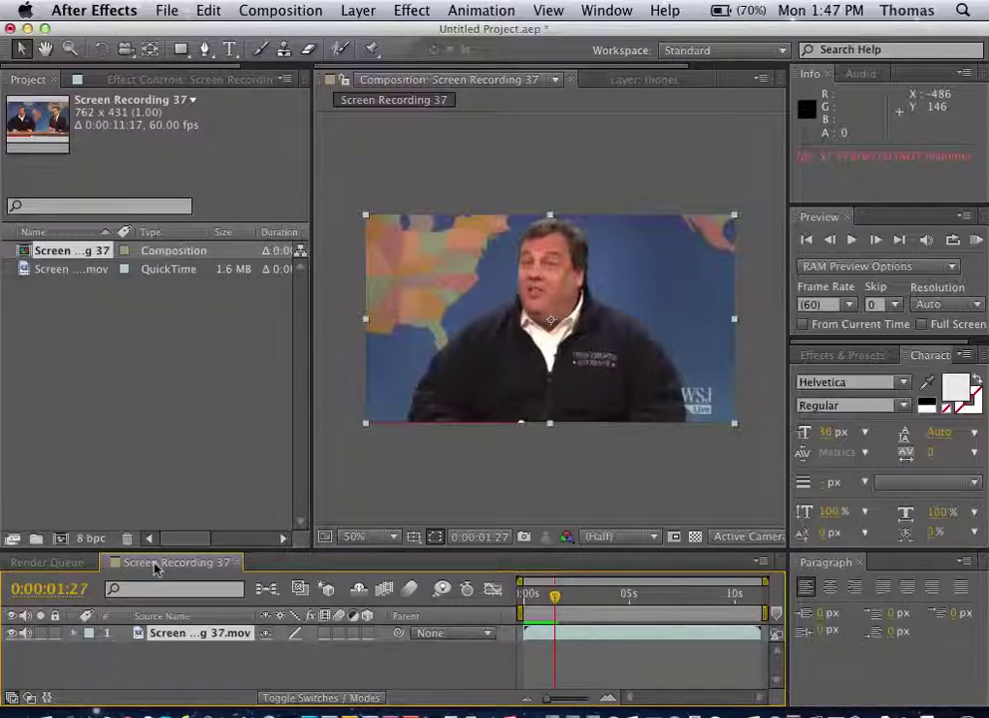
# Add the Screen Recording 37 composition to the render queue with Make Movie and enlarge the queue area
pyautogui.click(286, 11)
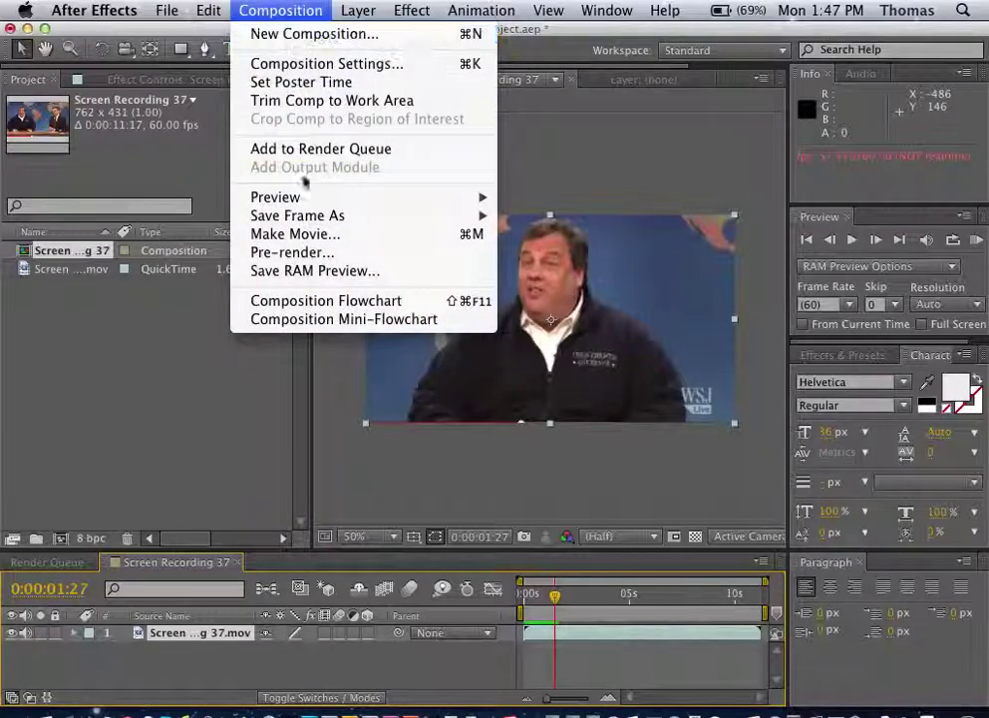
pyautogui.click(299, 234)
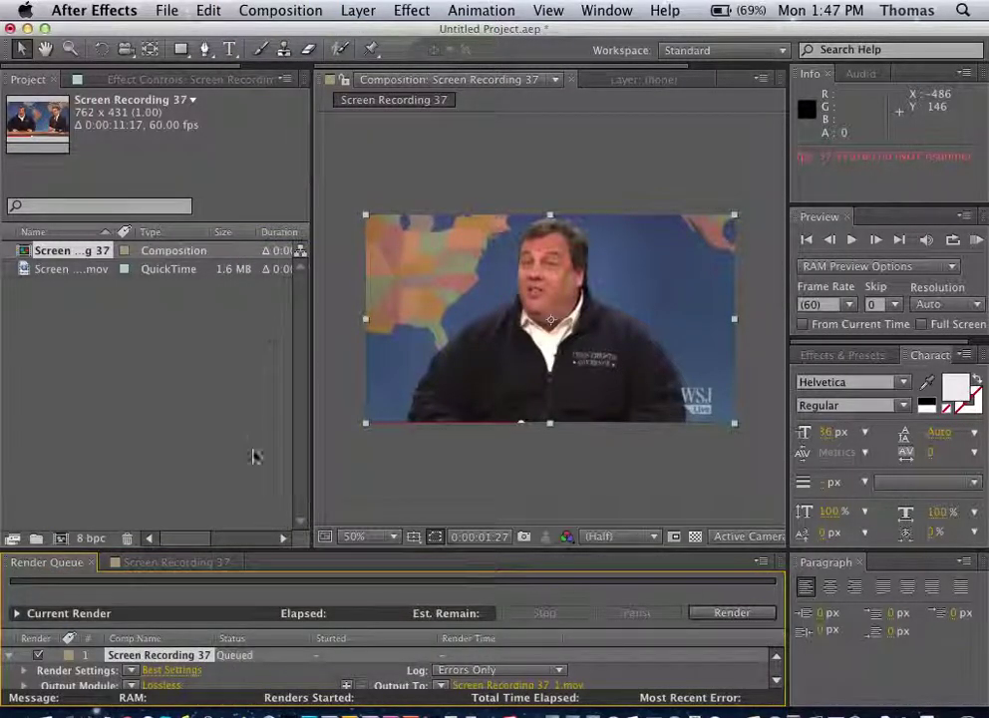
pyautogui.click(180, 563)
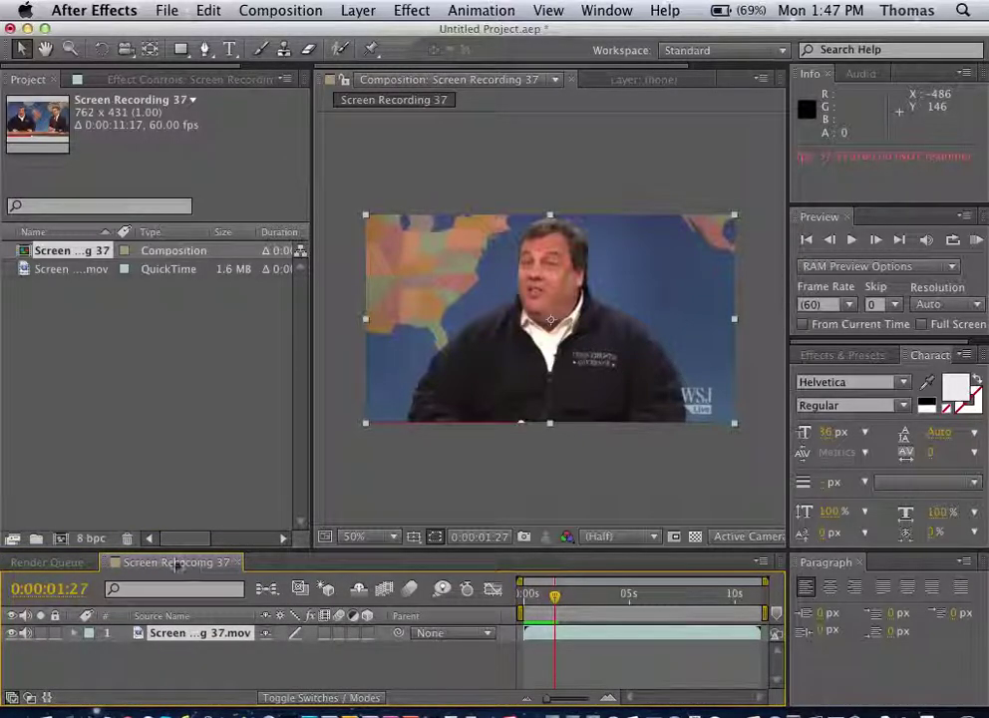
pyautogui.click(50, 563)
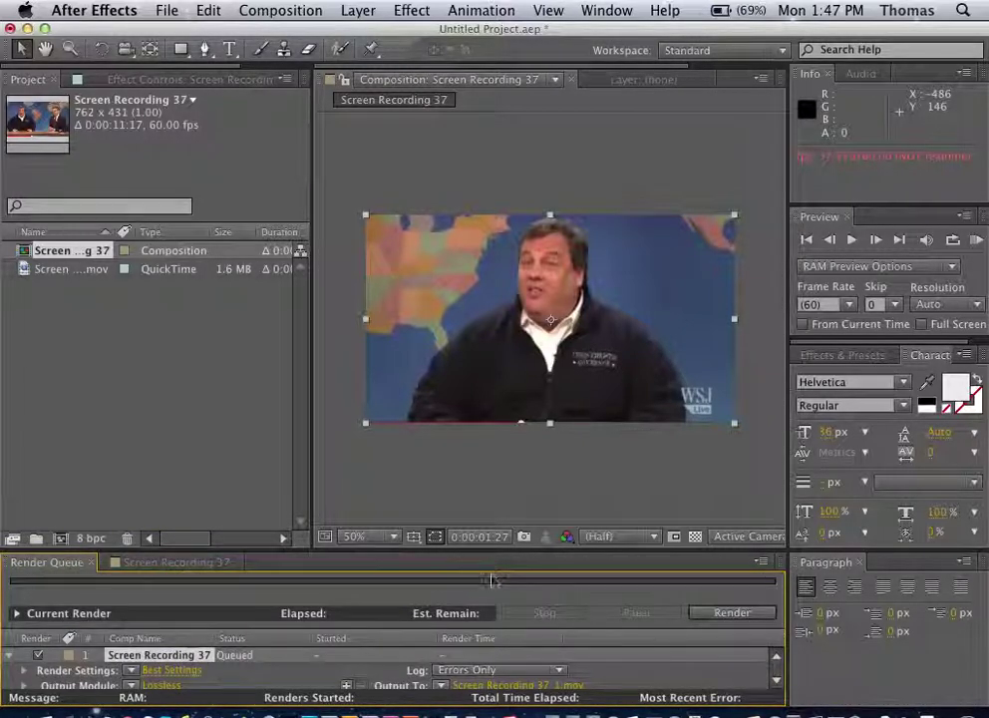
pyautogui.moveTo(491, 549); pyautogui.dragTo(491, 438)
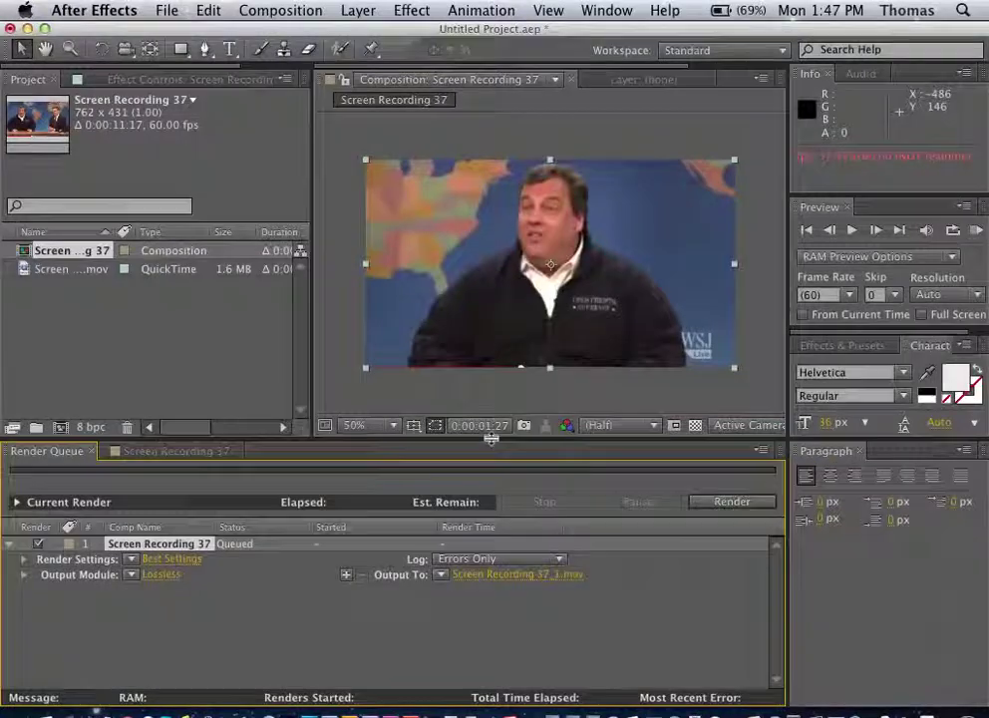
# Set the queued item's render settings to use a custom frame rate of 24 instead of the composition's rate
pyautogui.click(132, 561)
pyautogui.click(135, 556)
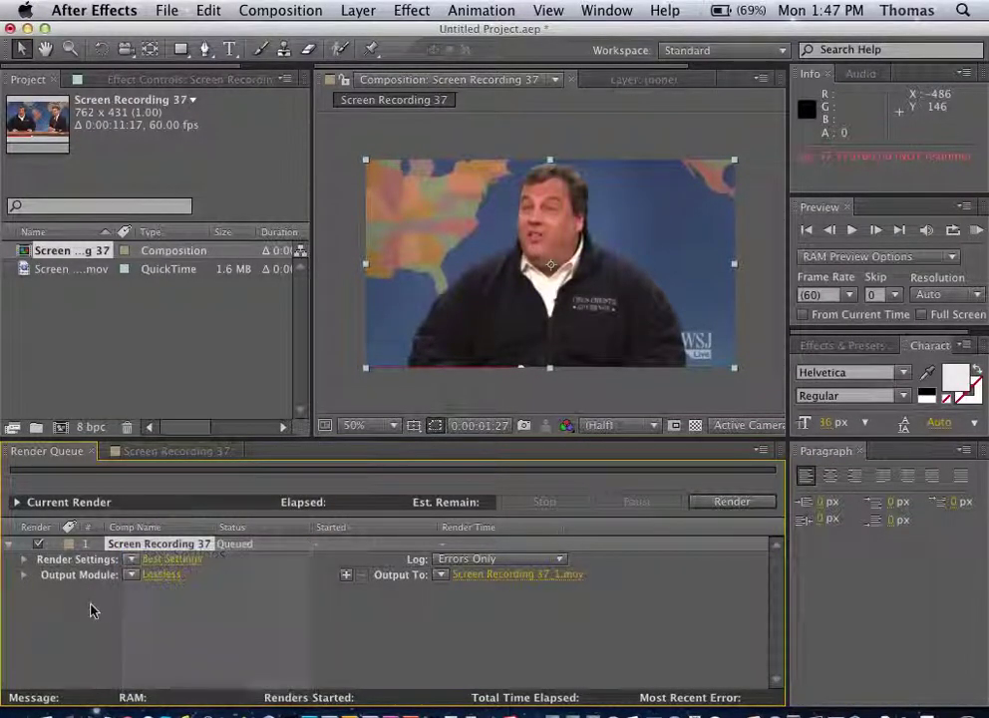
pyautogui.click(165, 560)
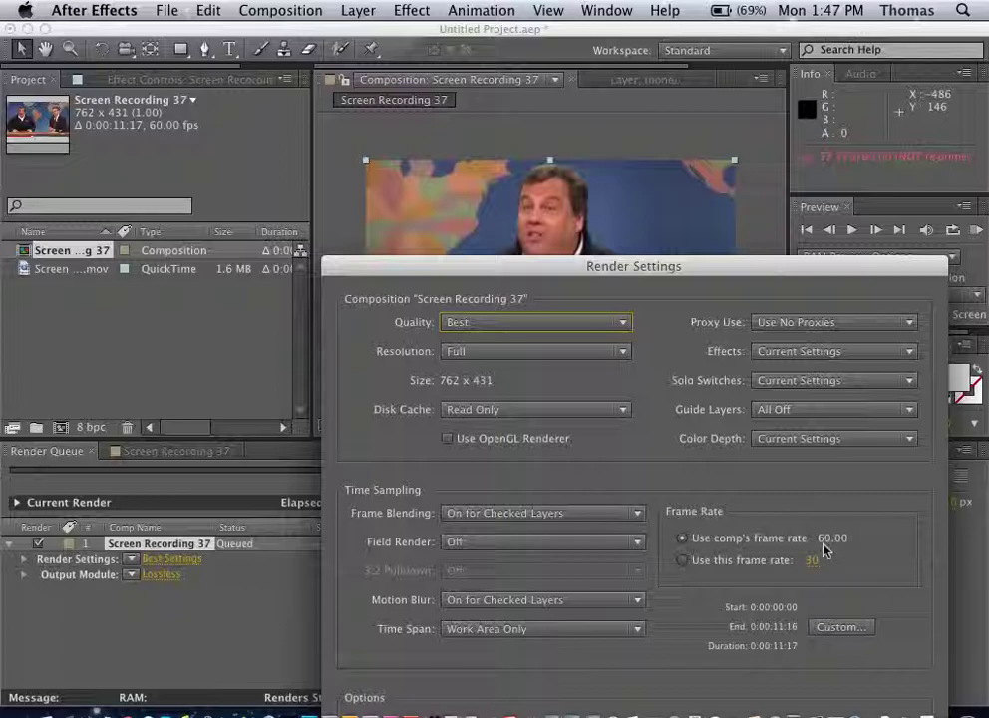
pyautogui.click(683, 562)
pyautogui.click(815, 561)
pyautogui.write('24')
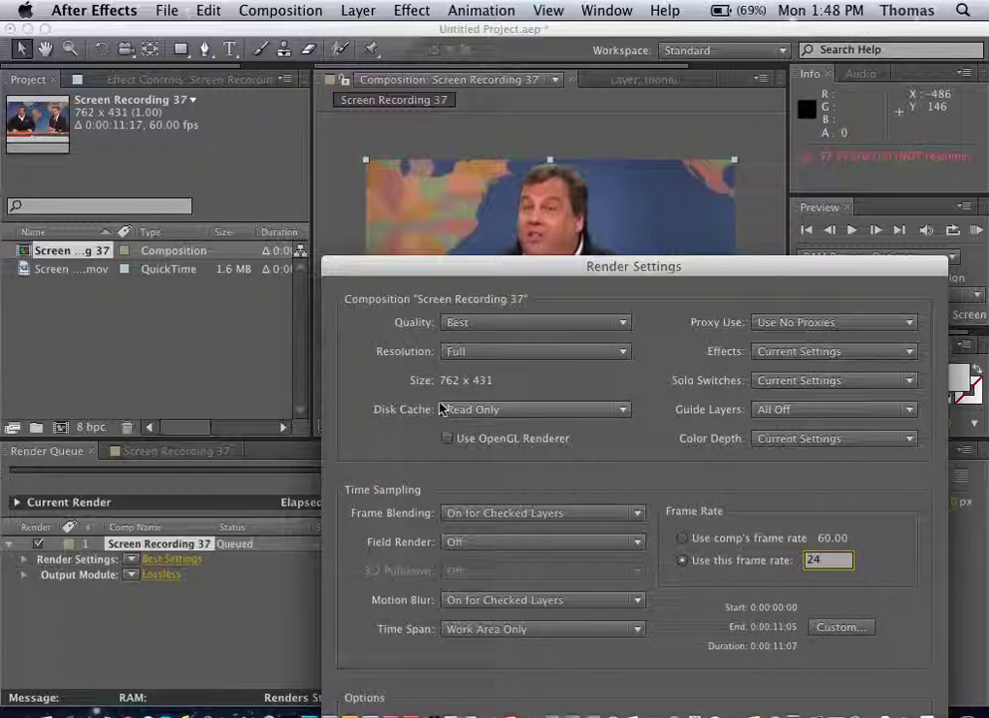
pyautogui.moveTo(404, 267); pyautogui.dragTo(311, 75)
pyautogui.click(797, 580)
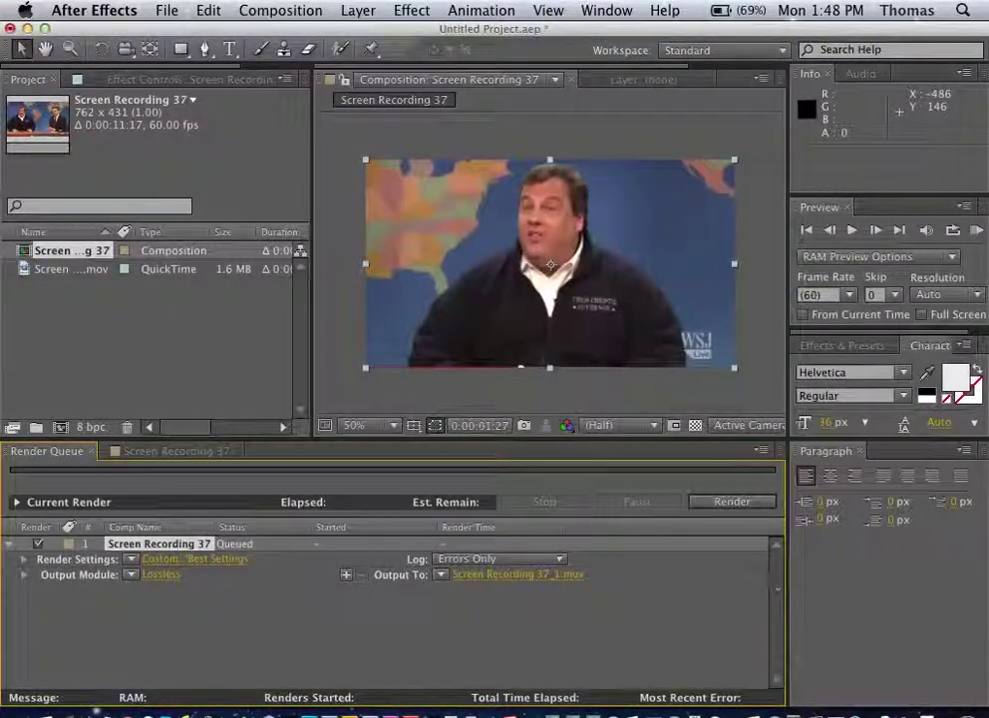
# Accept the QuickTime output module settings and render the queued composition to Screen Recording 37_1.mov
pyautogui.click(164, 576)
pyautogui.moveTo(515, 199); pyautogui.dragTo(378, 53)
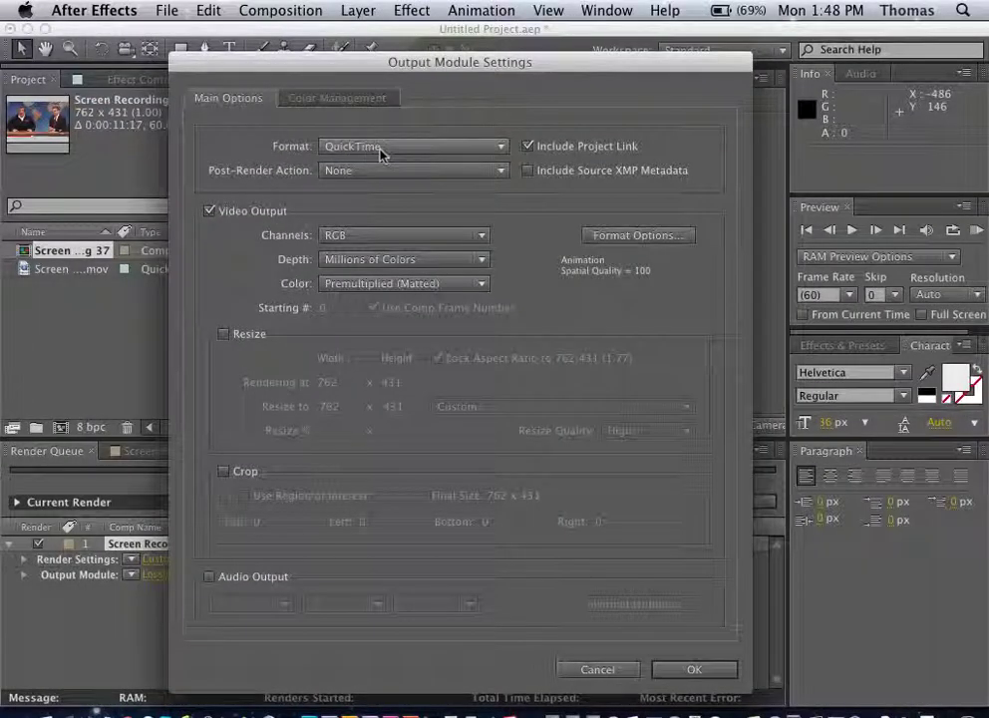
pyautogui.click(698, 670)
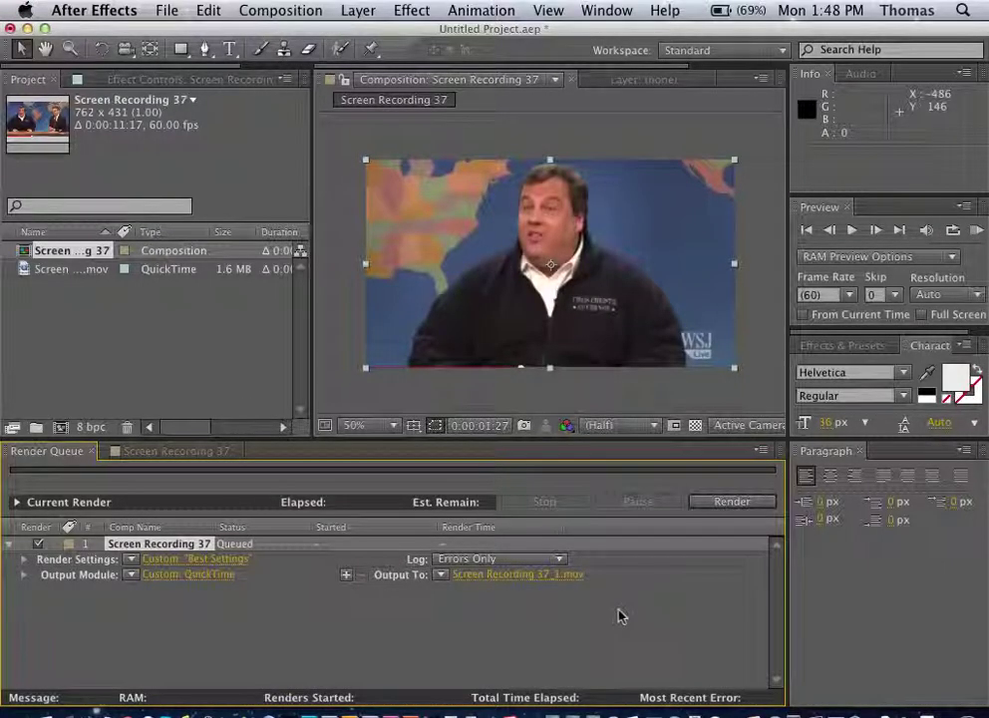
pyautogui.click(725, 502)
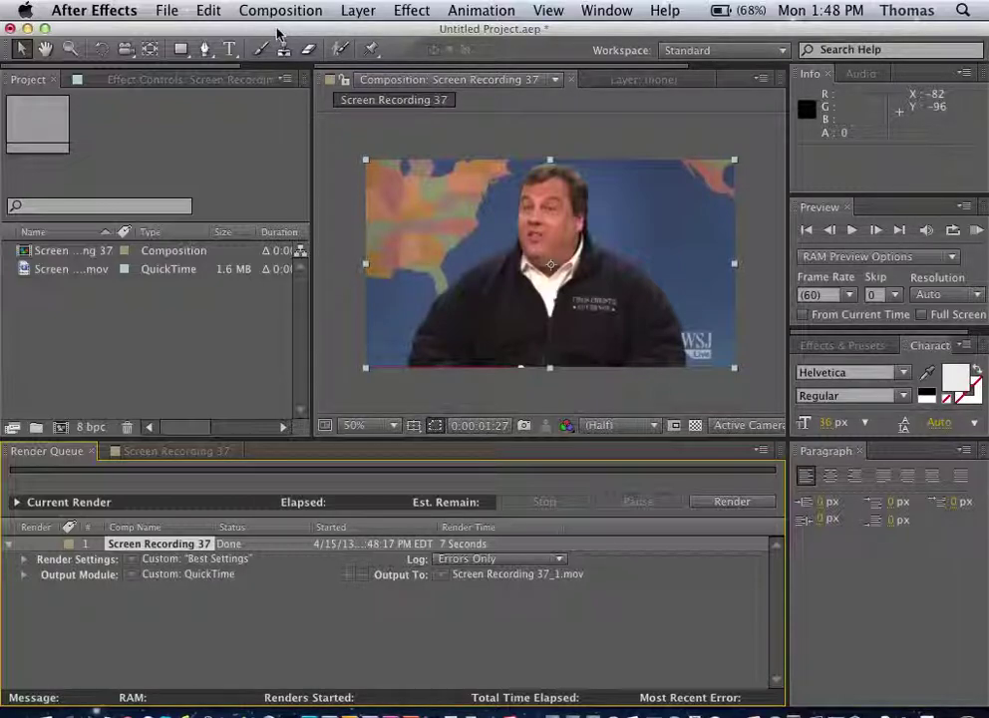
# Add the Screen Recording 37 composition to the render queue a second time with Make Movie
pyautogui.click(170, 451)
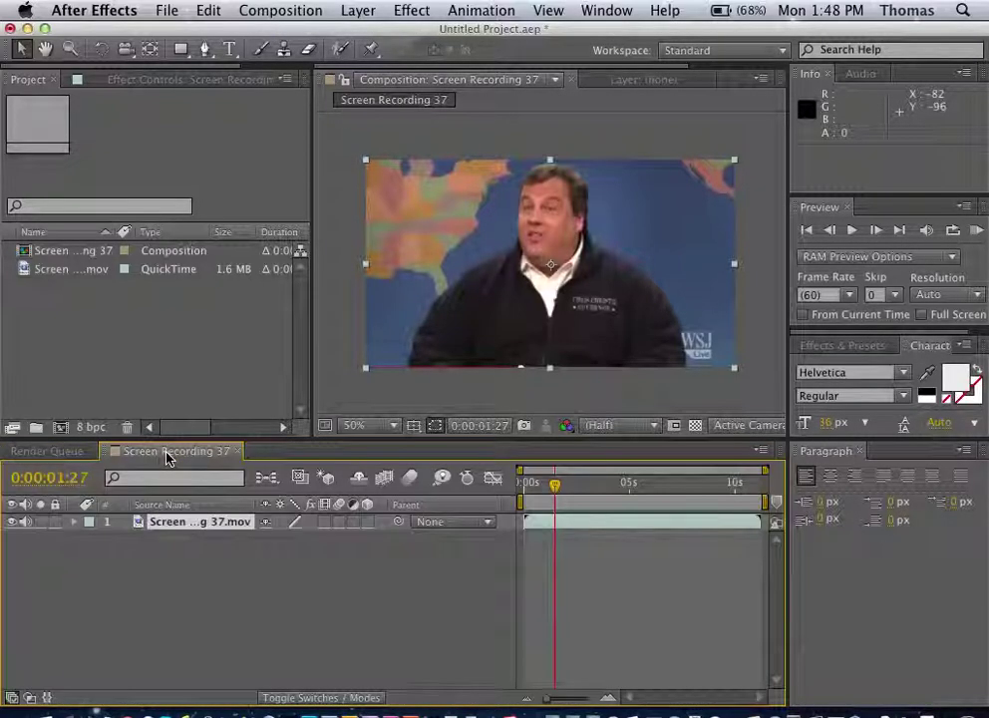
pyautogui.click(141, 526)
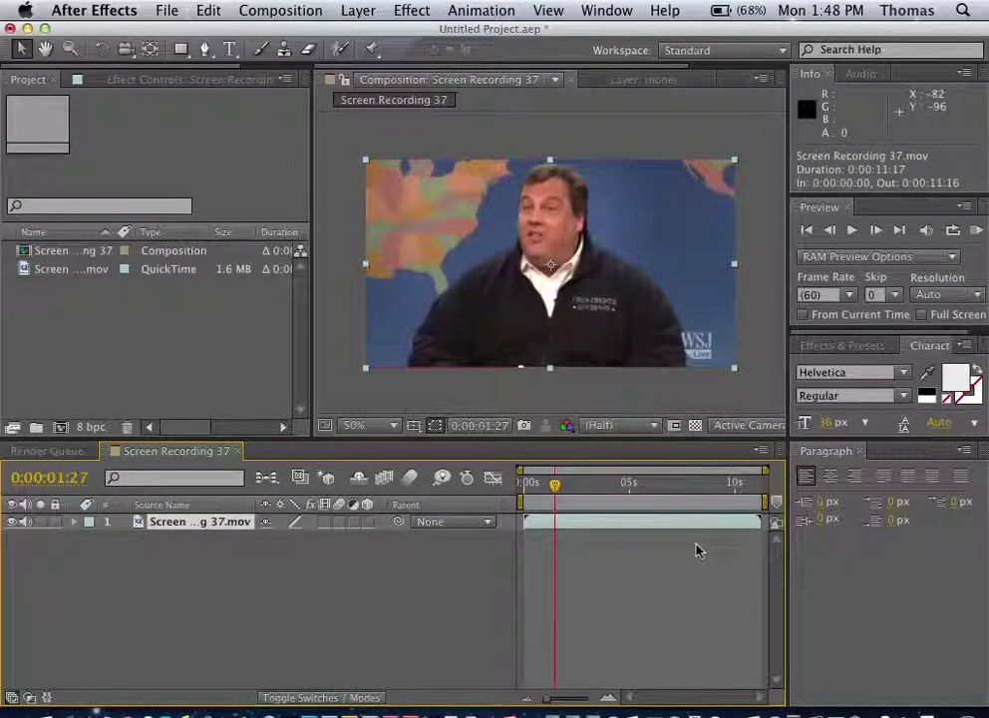
pyautogui.click(273, 10)
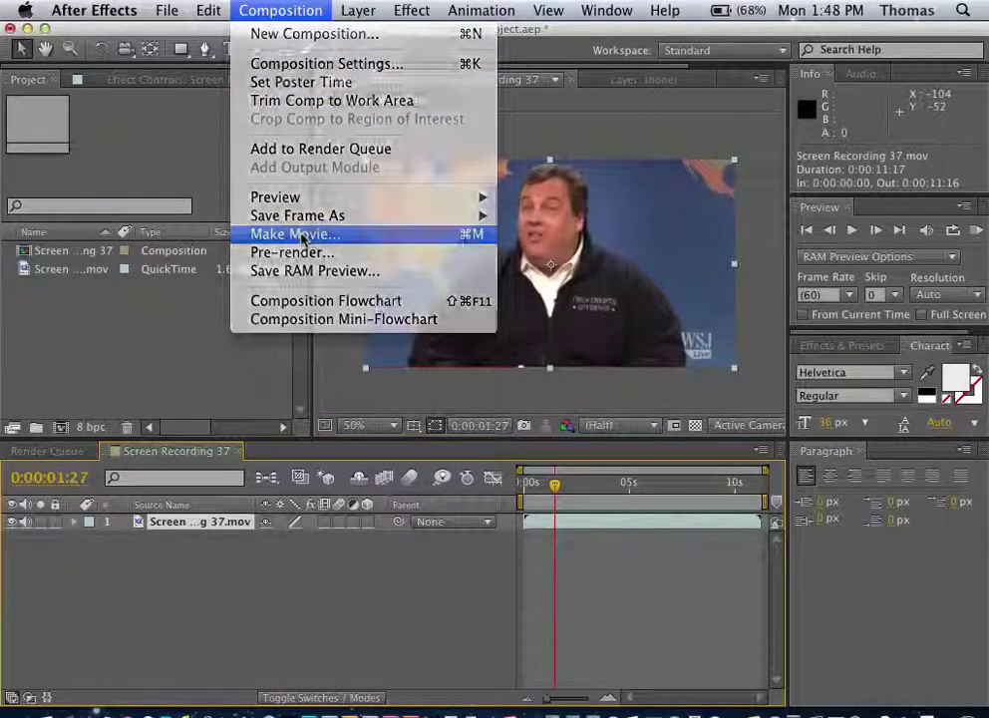
pyautogui.click(291, 233)
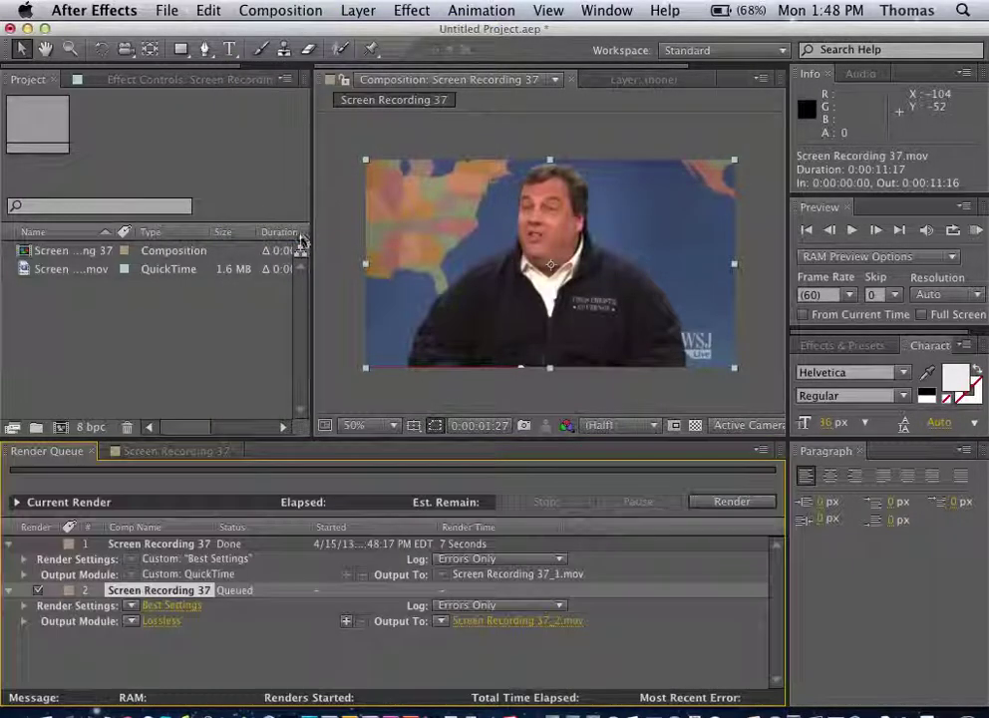
# Set the second queue item's render settings to use a custom frame rate of 24
pyautogui.click(170, 606)
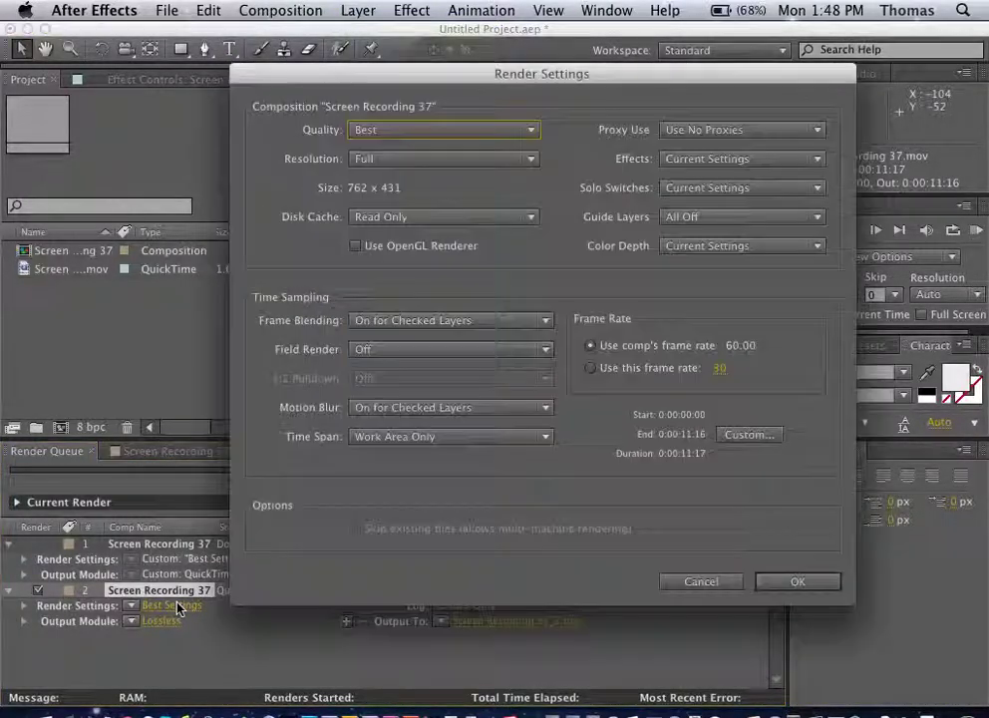
pyautogui.click(590, 368)
pyautogui.click(721, 369)
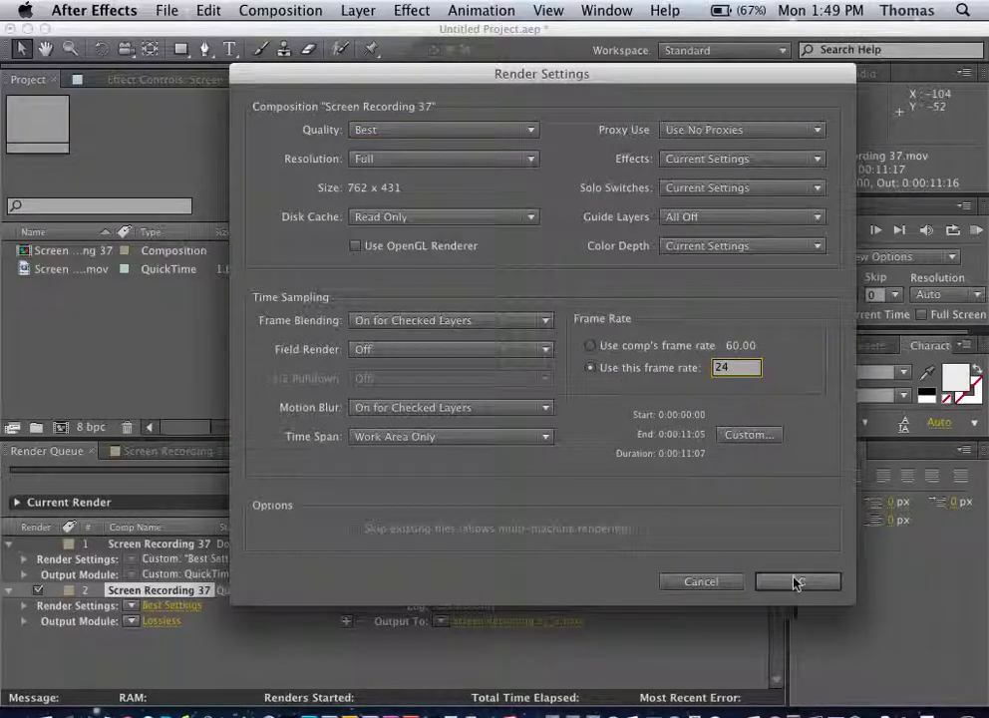
pyautogui.click(760, 581)
# Set the second queue item's output module format to AIFF and render it
pyautogui.click(163, 622)
pyautogui.click(357, 148)
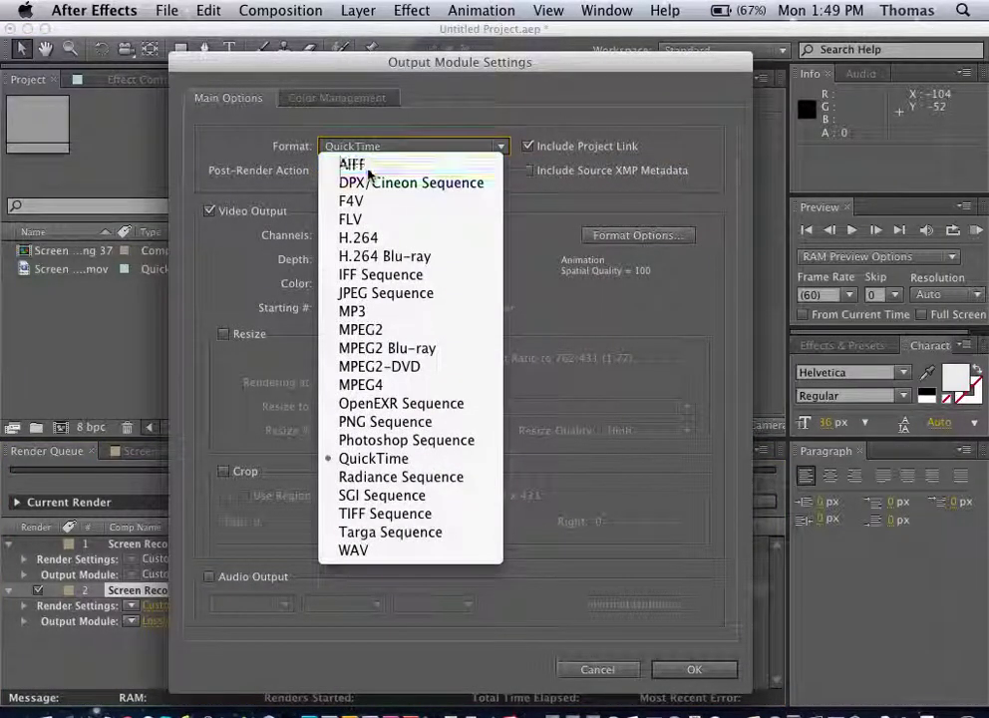
pyautogui.click(361, 163)
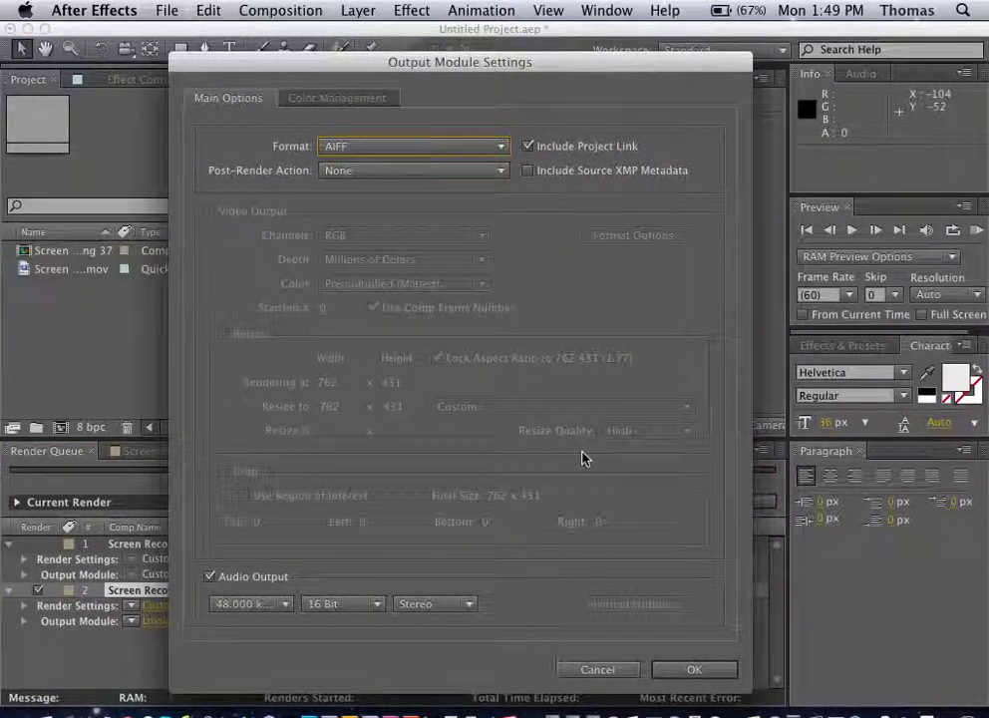
pyautogui.click(709, 670)
pyautogui.click(712, 504)
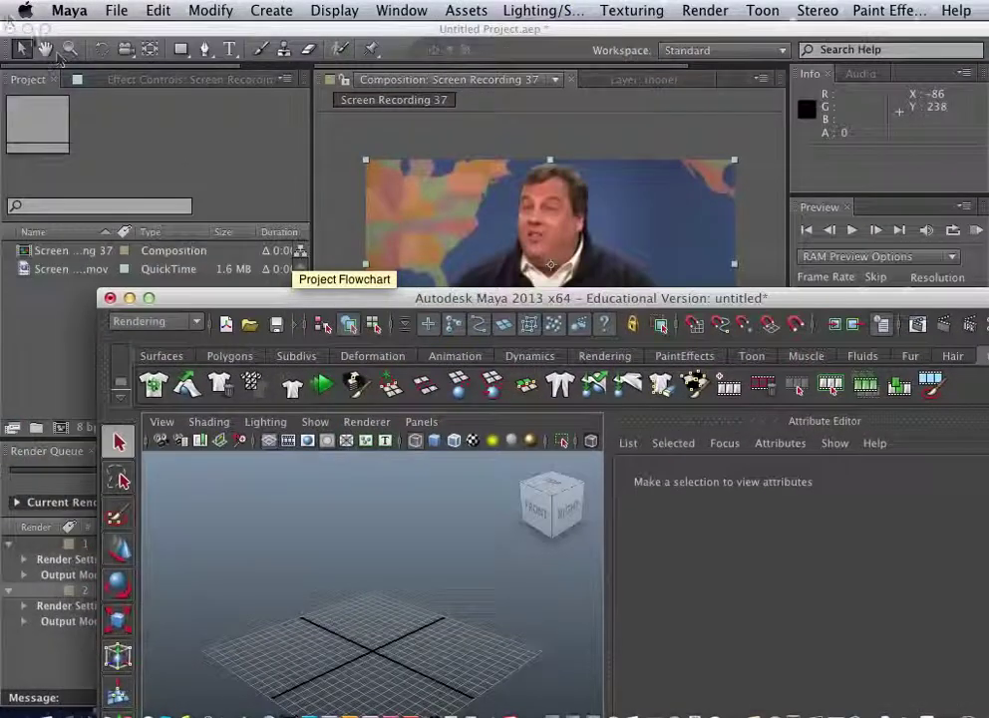
# Switch to Maya with other applications hidden, and spread out Screen Recording 38_2.aif and 38_1.mov on the uncovered desktop
pyautogui.press('super+alt+h')
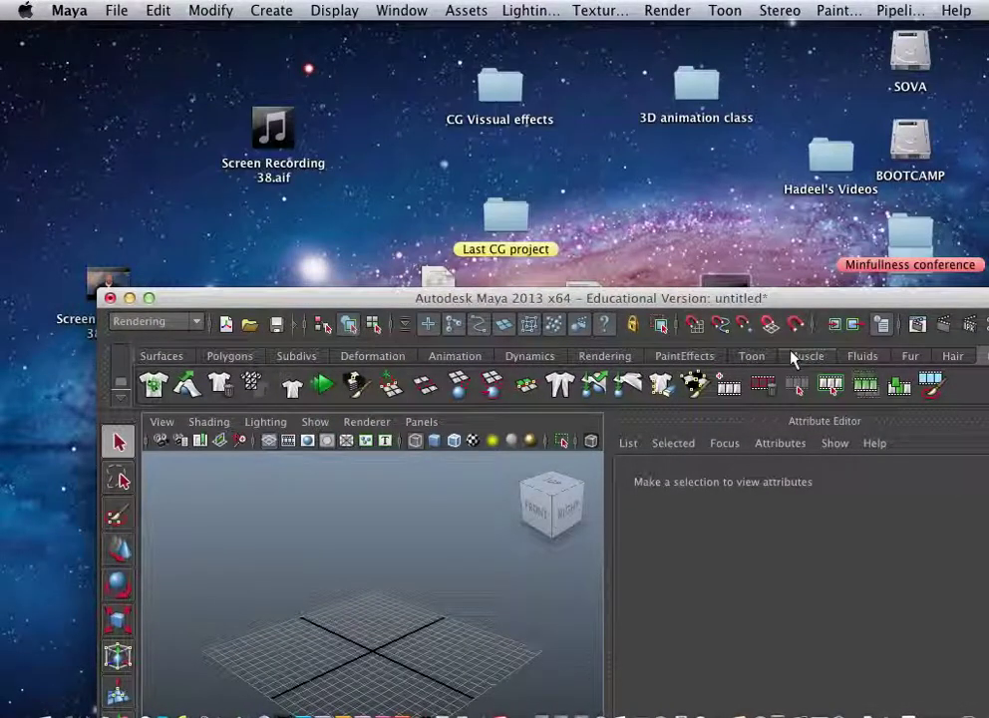
pyautogui.moveTo(814, 300); pyautogui.dragTo(419, 12)
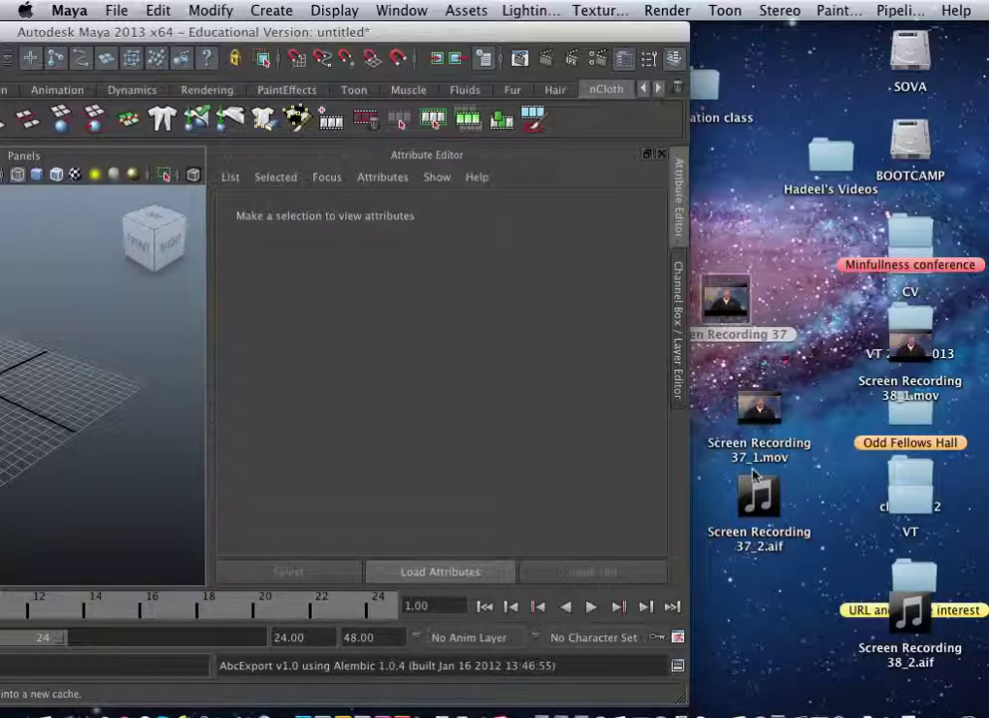
pyautogui.moveTo(910, 620); pyautogui.dragTo(796, 611)
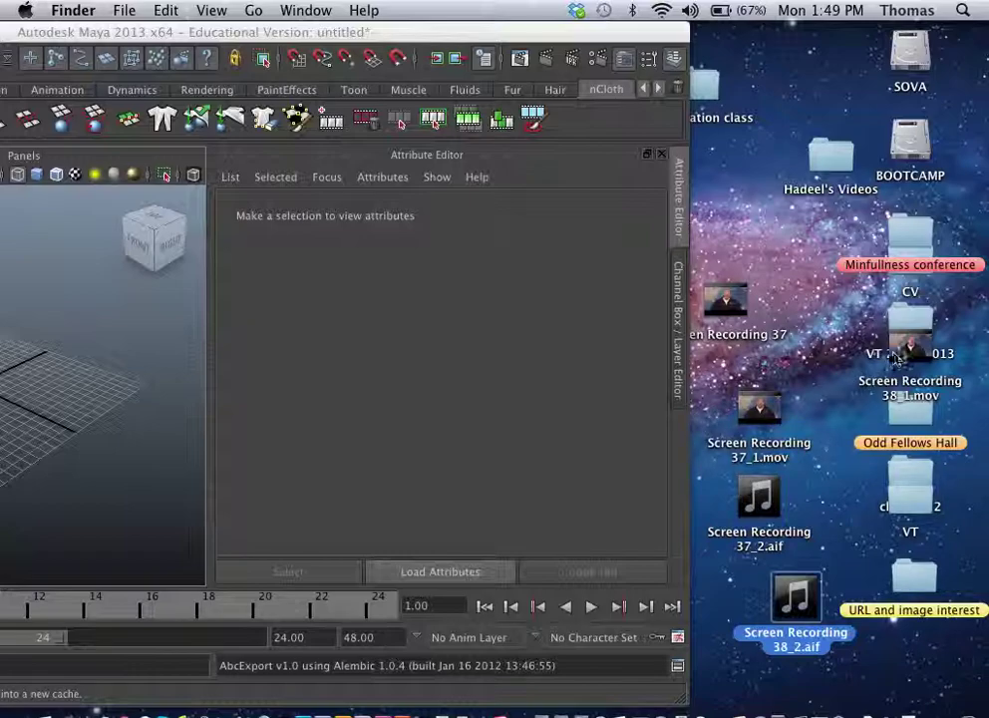
pyautogui.moveTo(898, 360); pyautogui.dragTo(740, 230)
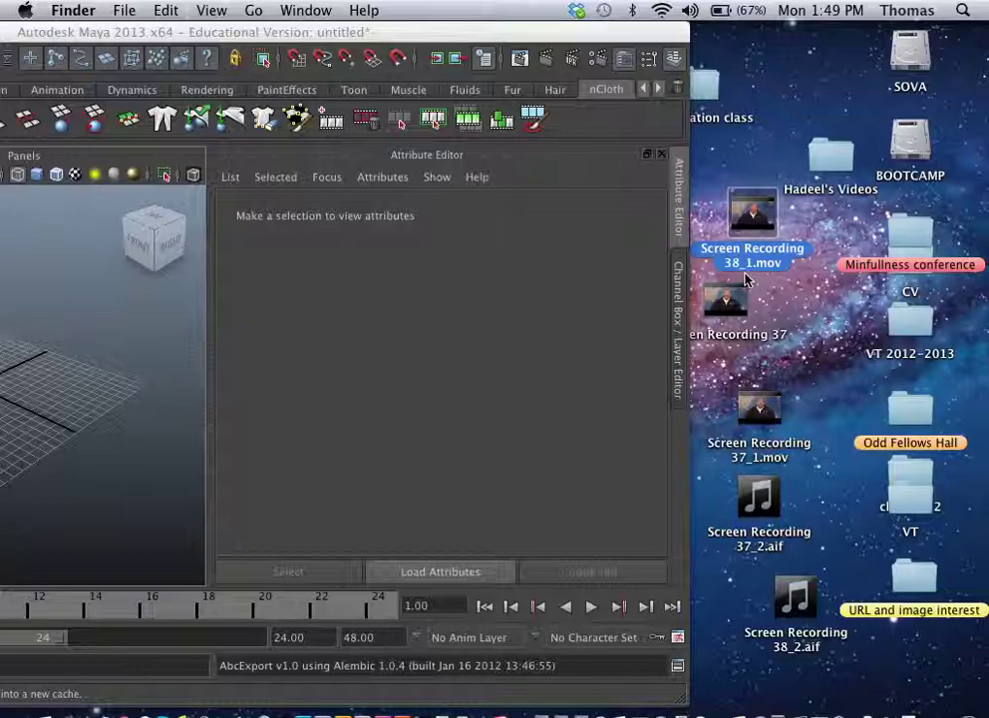
# Import Screen Recording 37_2.aif from the desktop onto Maya's timeline and briefly play the sound
pyautogui.click(765, 435)
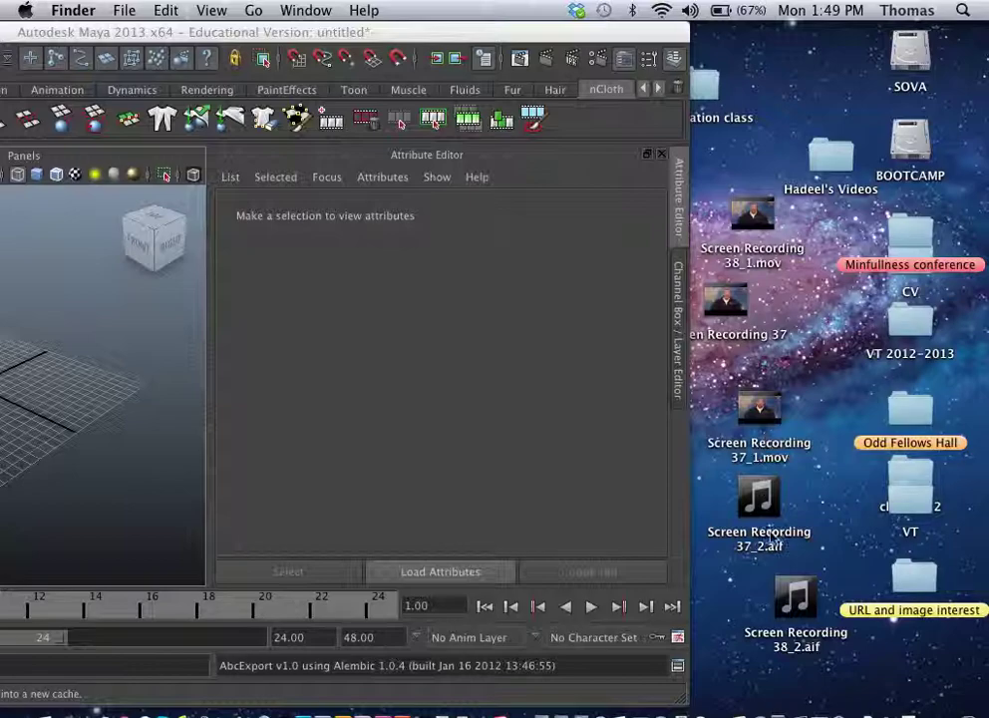
pyautogui.click(758, 518)
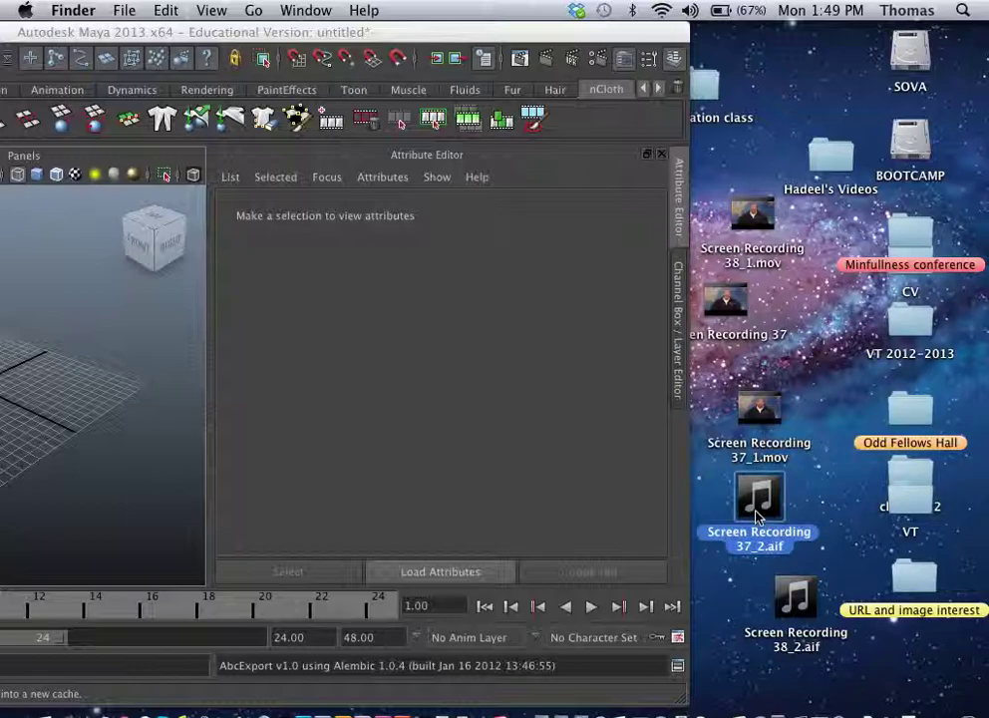
pyautogui.moveTo(758, 514); pyautogui.dragTo(334, 606)
pyautogui.moveTo(389, 31); pyautogui.dragTo(662, 12)
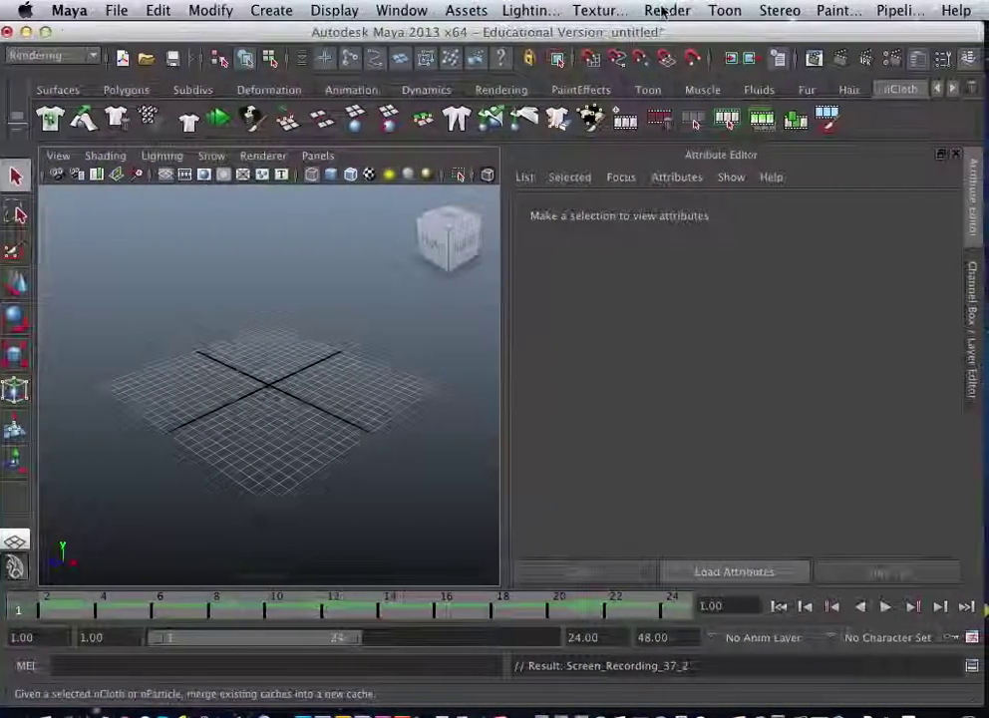
pyautogui.click(885, 608)
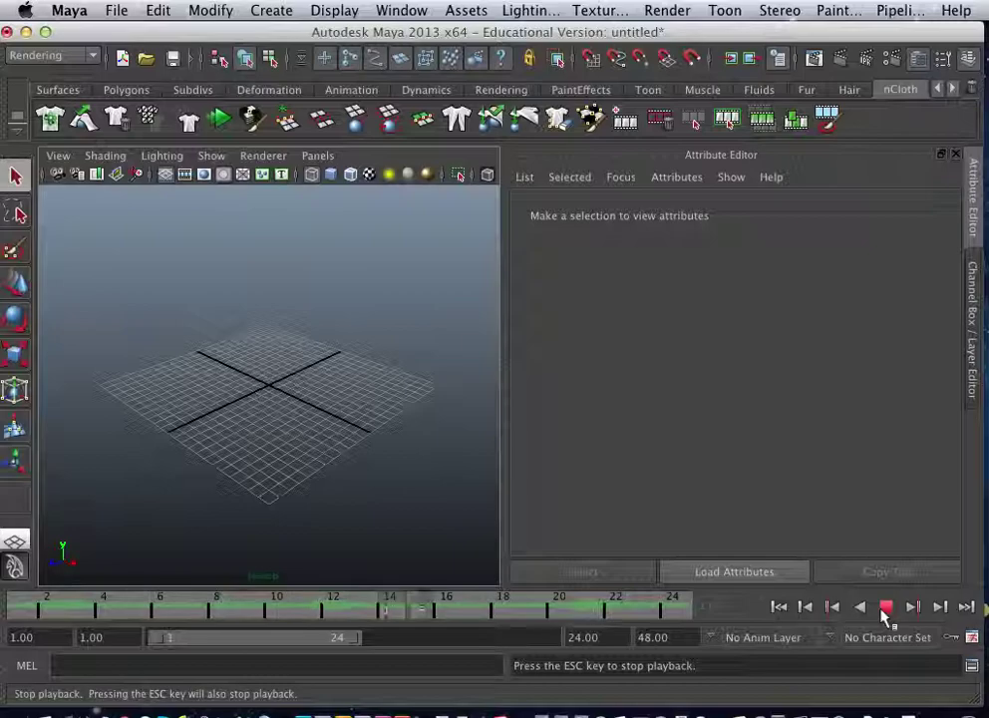
pyautogui.click(885, 607)
# Set the end time of the playback range to 200
pyautogui.click(610, 638)
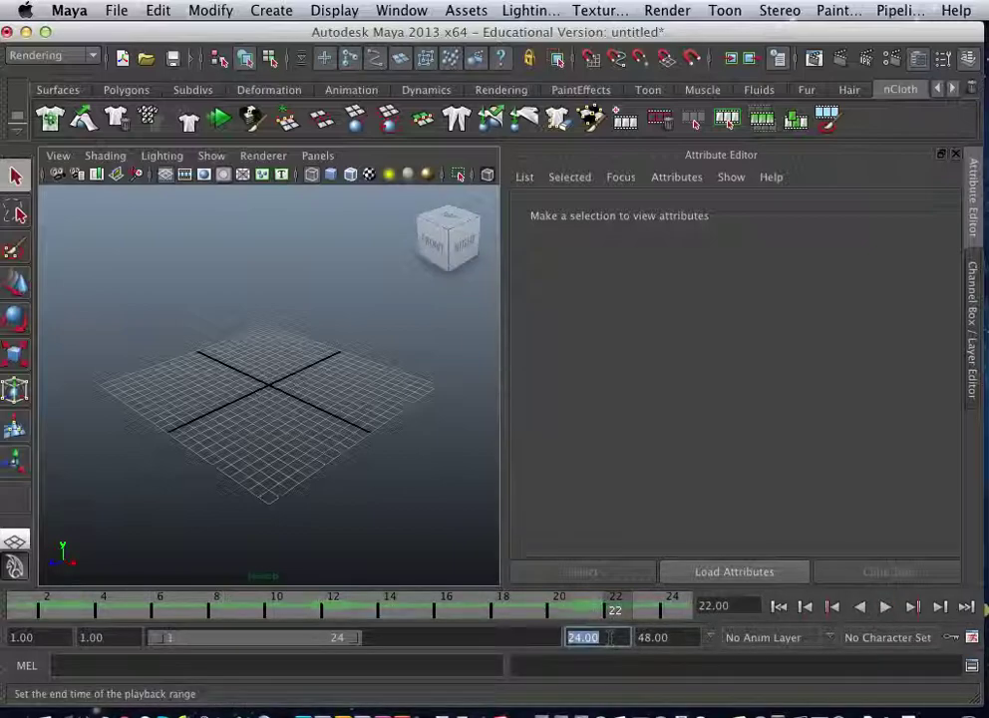
pyautogui.write('200')
pyautogui.press('Return')
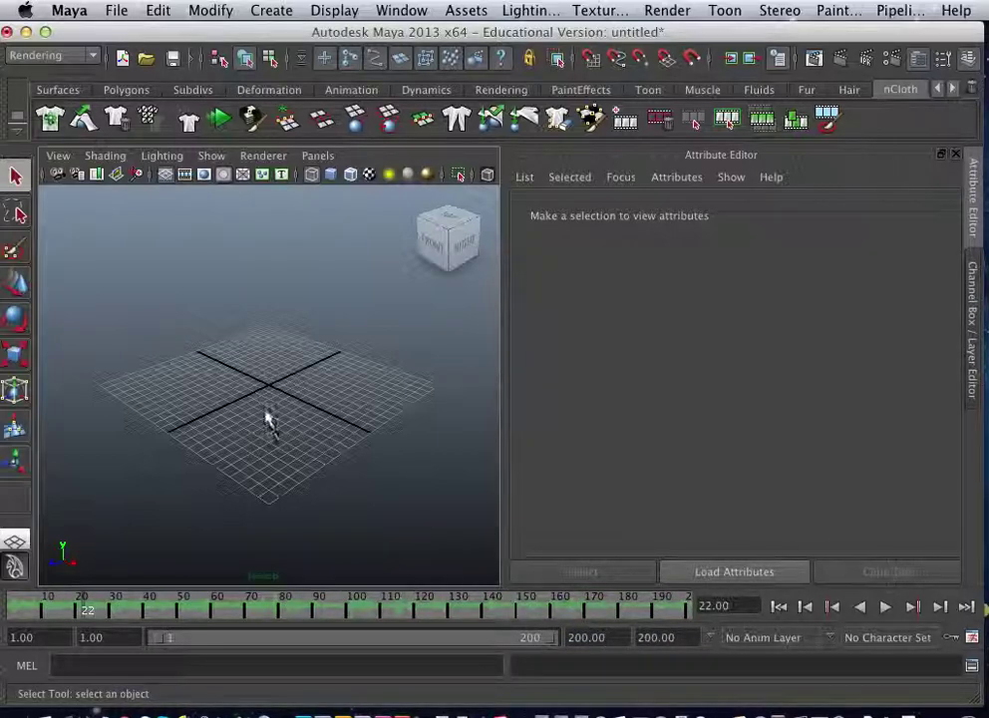
# Create a rectangular polygon plane across the middle of the grid, reaching slightly beyond its front edge
pyautogui.click(271, 10)
pyautogui.moveTo(297, 62)
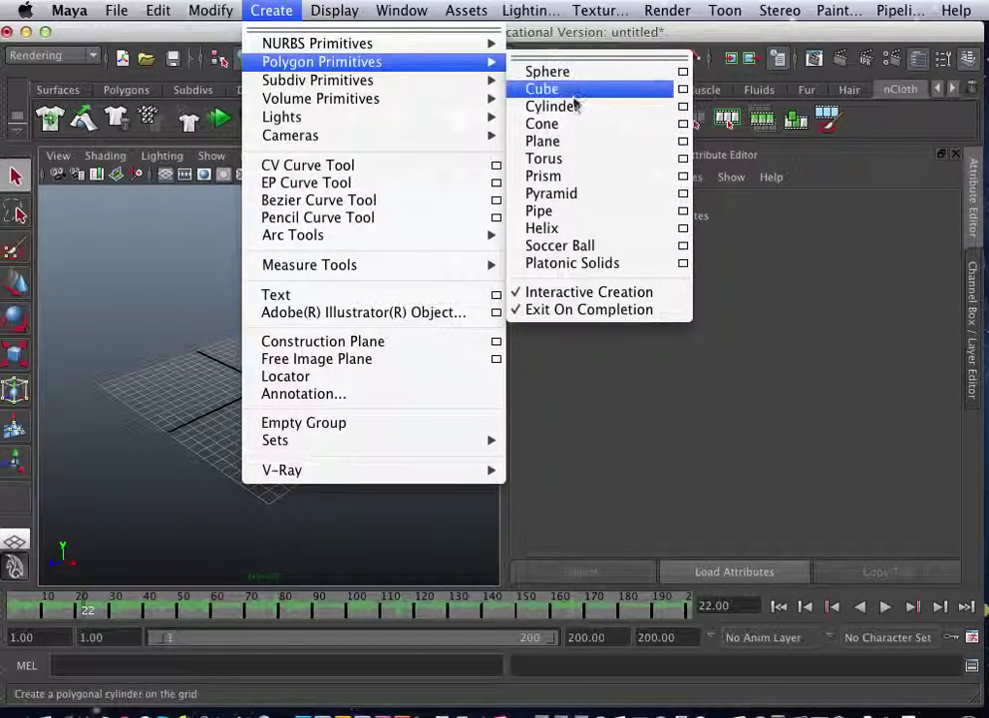
pyautogui.click(574, 144)
pyautogui.moveTo(249, 355); pyautogui.dragTo(339, 502)
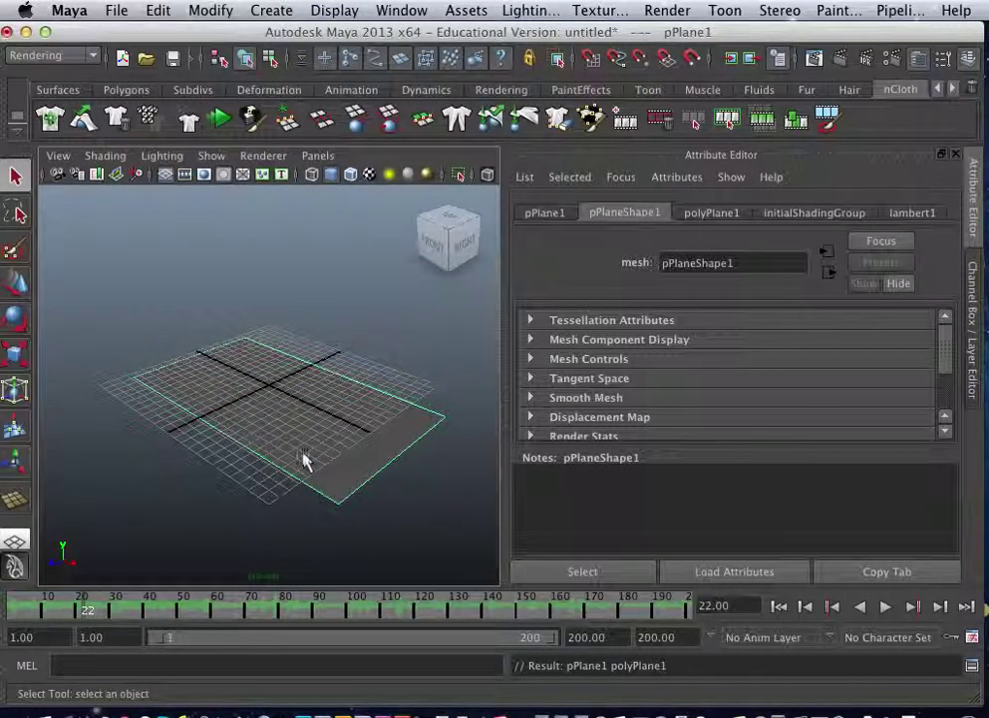
# Rotate the plane about 91 degrees around the X axis to stand it upright
pyautogui.press('e')
pyautogui.moveTo(251, 335); pyautogui.dragTo(236, 471)
pyautogui.press('r')
pyautogui.moveTo(346, 436); pyautogui.dragTo(354, 406)
pyautogui.press('e')
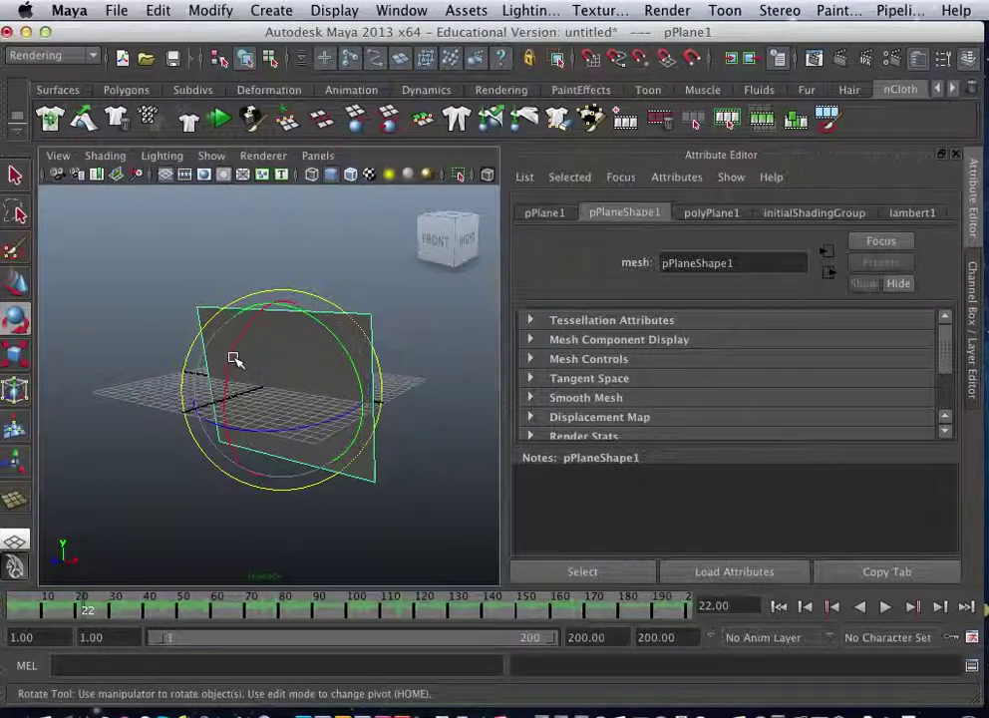
pyautogui.moveTo(234, 358)
pyautogui.mouseDown()
pyautogui.moveTo(237, 344)
pyautogui.moveTo(246, 358)
pyautogui.mouseUp()
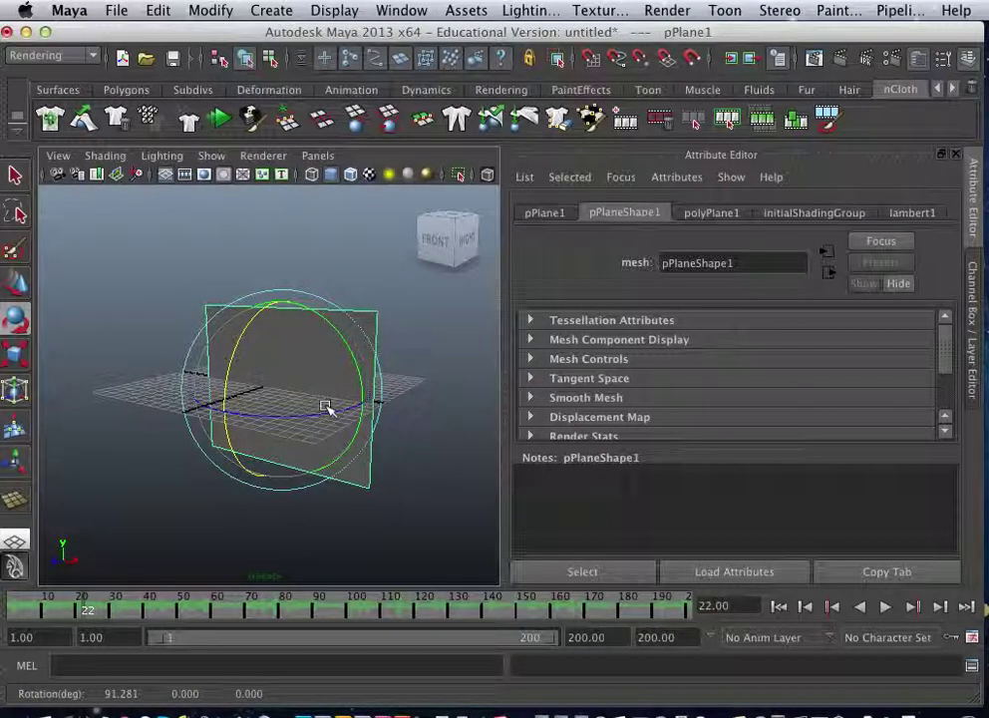
# Map a Movie texture to the Color attribute of the plane's lambert1 material
pyautogui.rightClick(371, 329)
pyautogui.click(353, 317)
pyautogui.click(340, 319)
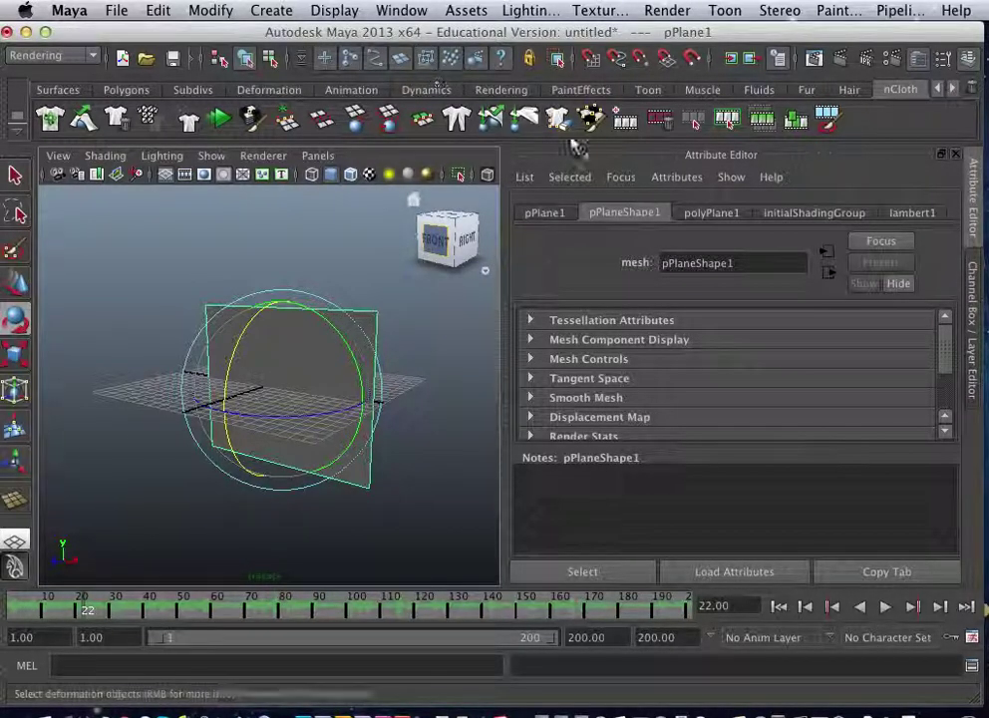
pyautogui.click(927, 213)
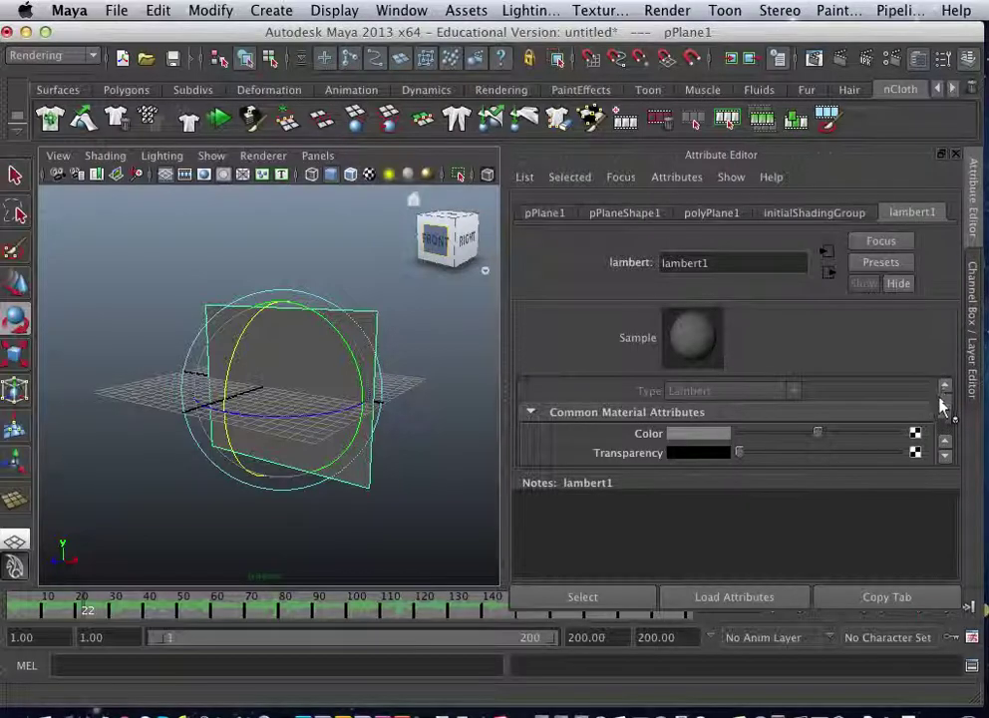
pyautogui.moveTo(943, 404)
pyautogui.mouseDown()
pyautogui.moveTo(945, 426)
pyautogui.moveTo(945, 412)
pyautogui.mouseUp()
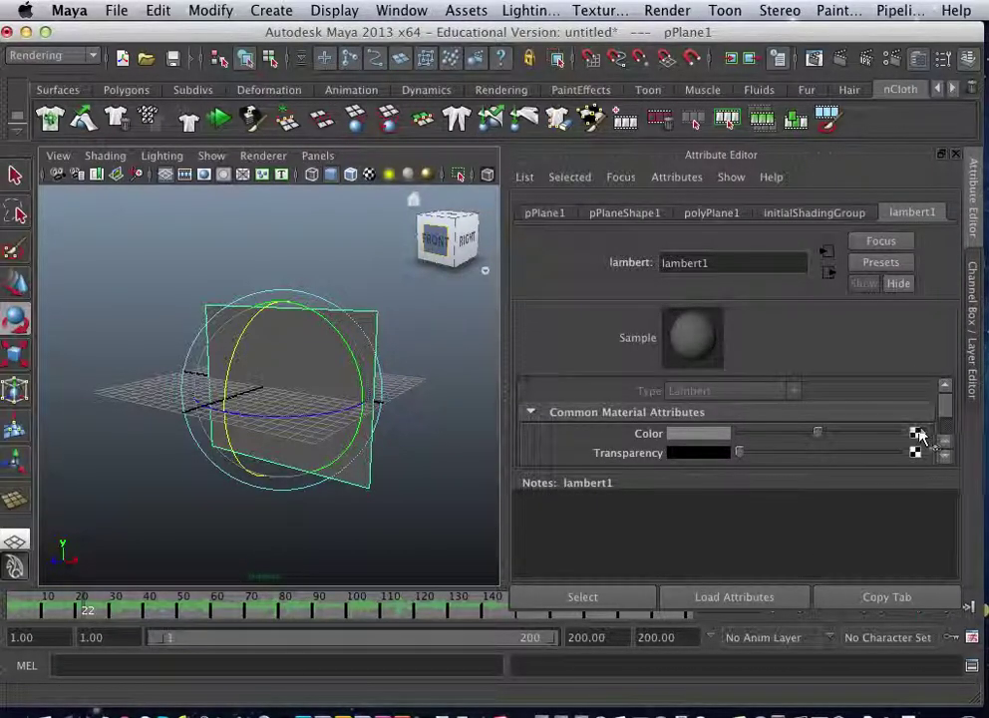
pyautogui.click(916, 432)
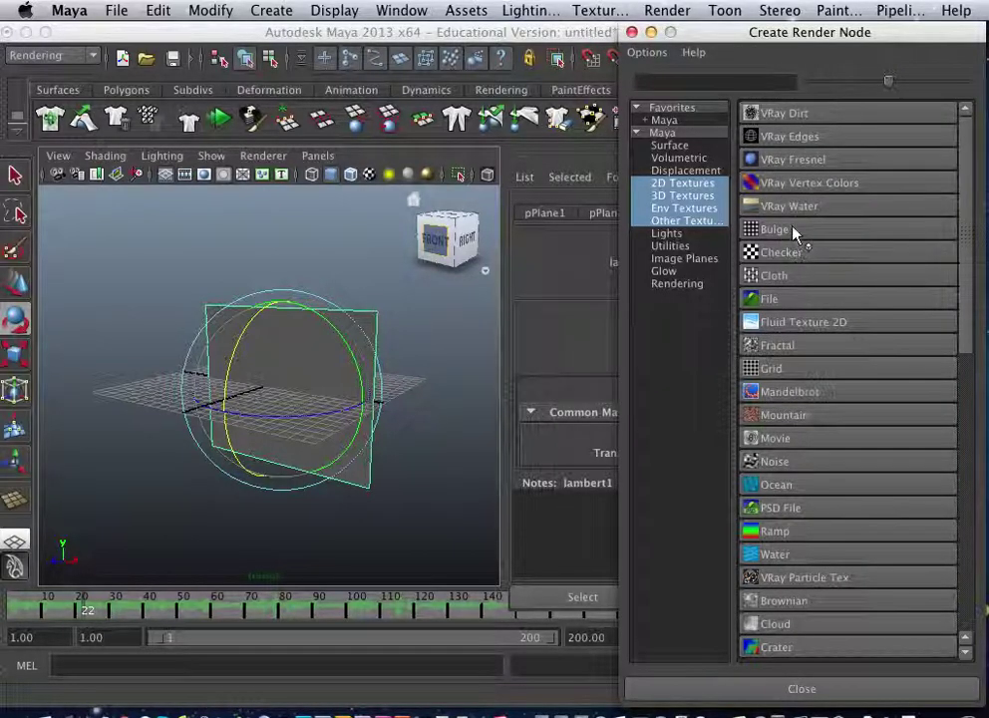
pyautogui.click(773, 439)
# Load Screen Recording 38_1.mov from the Desktop as the movie texture's image
pyautogui.scroll(-3, 945, 409)
pyautogui.click(880, 419)
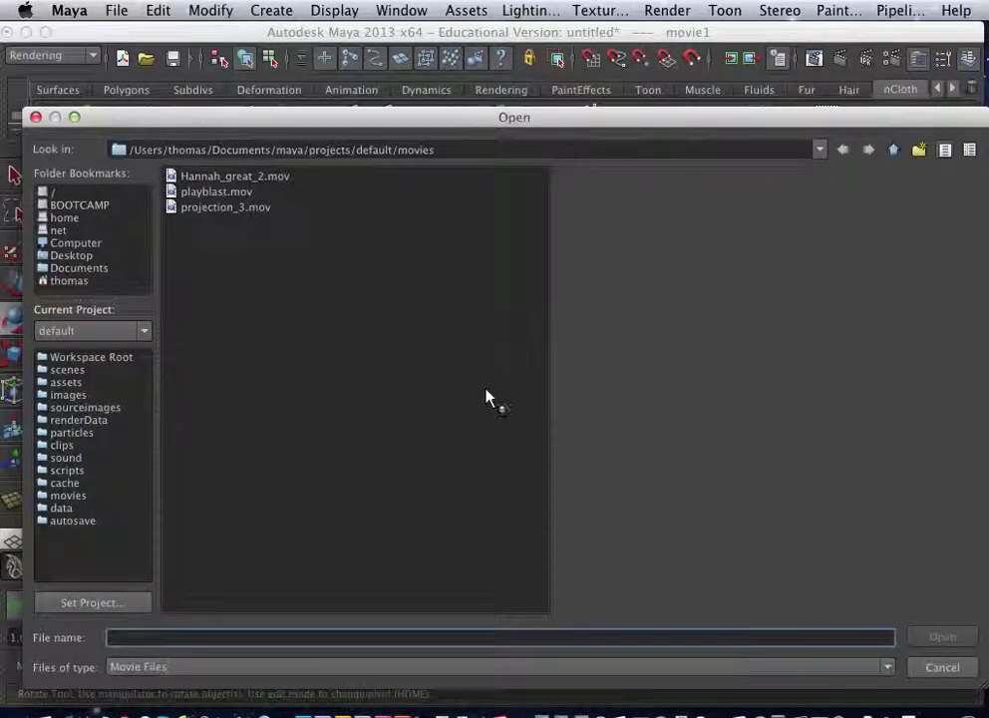
pyautogui.click(74, 245)
pyautogui.click(74, 254)
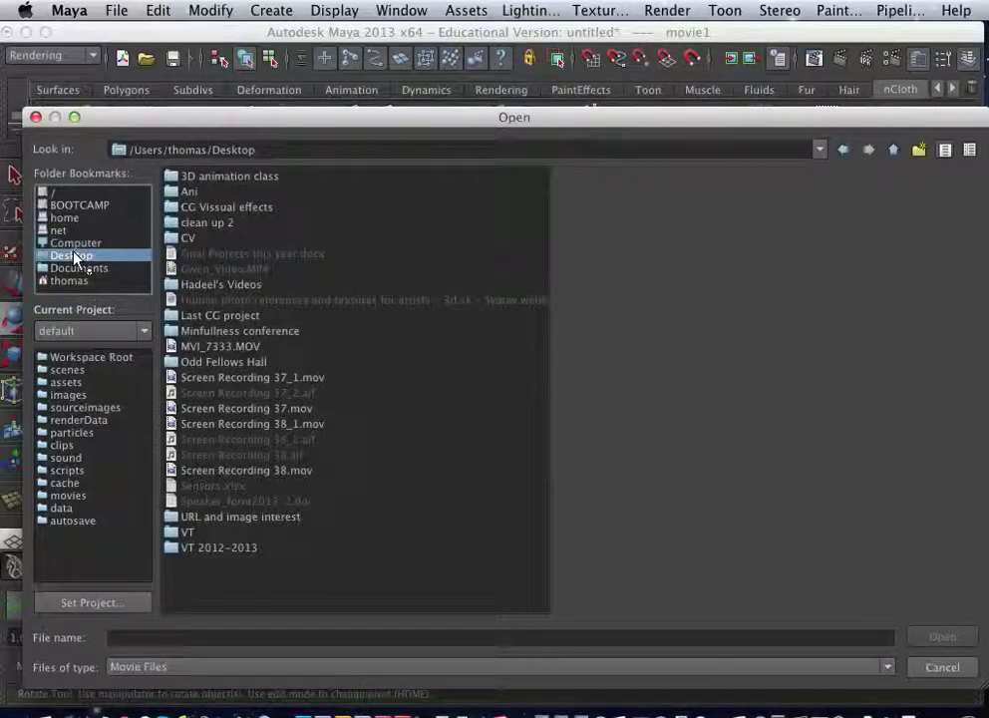
pyautogui.click(267, 427)
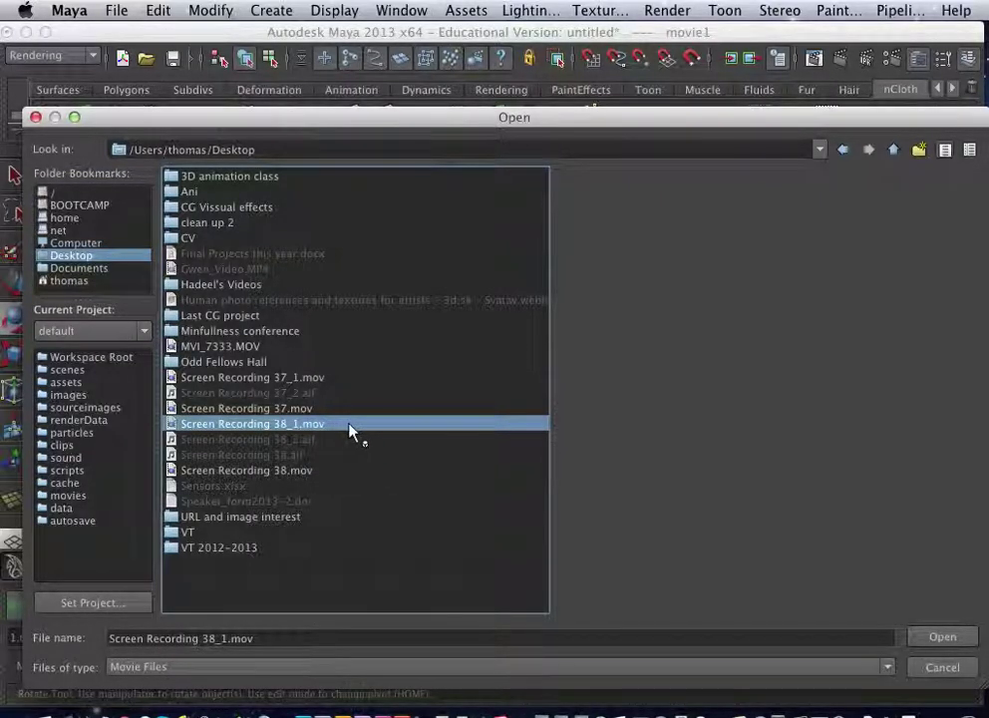
pyautogui.click(934, 637)
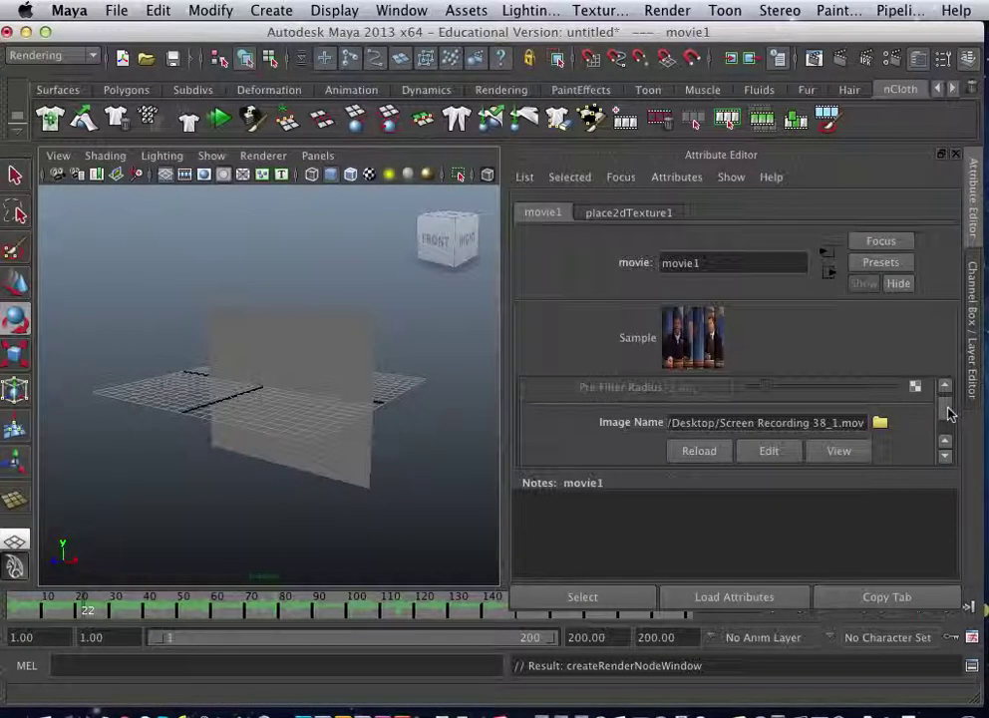
# Enable Use Image Sequence for the movie texture and turn on textured display in the viewport
pyautogui.moveTo(950, 414); pyautogui.dragTo(949, 422)
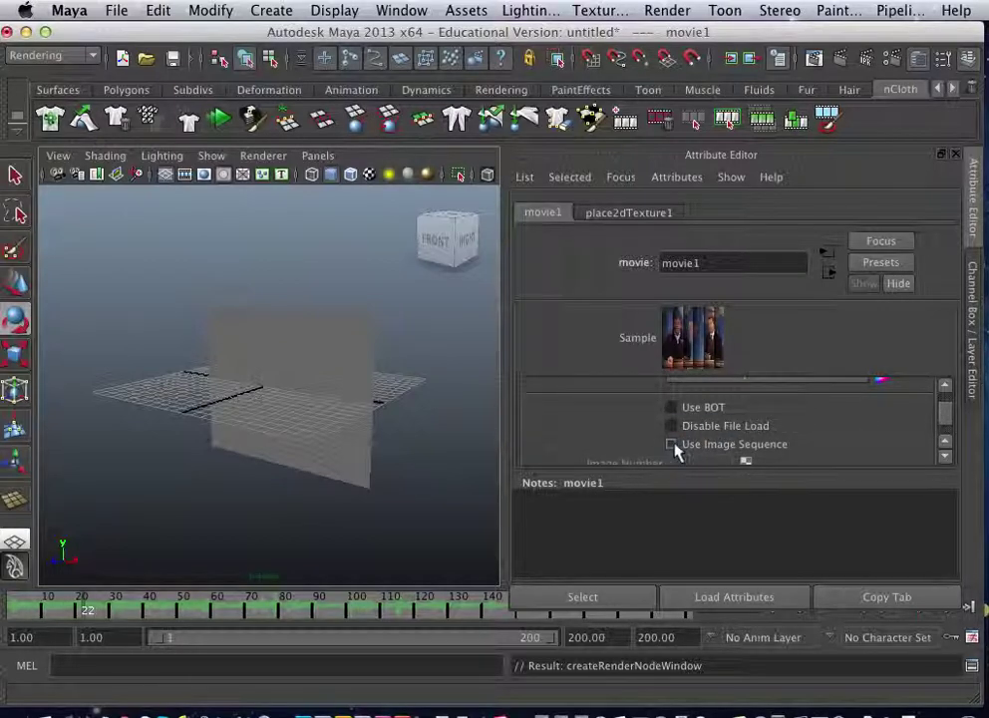
pyautogui.click(673, 446)
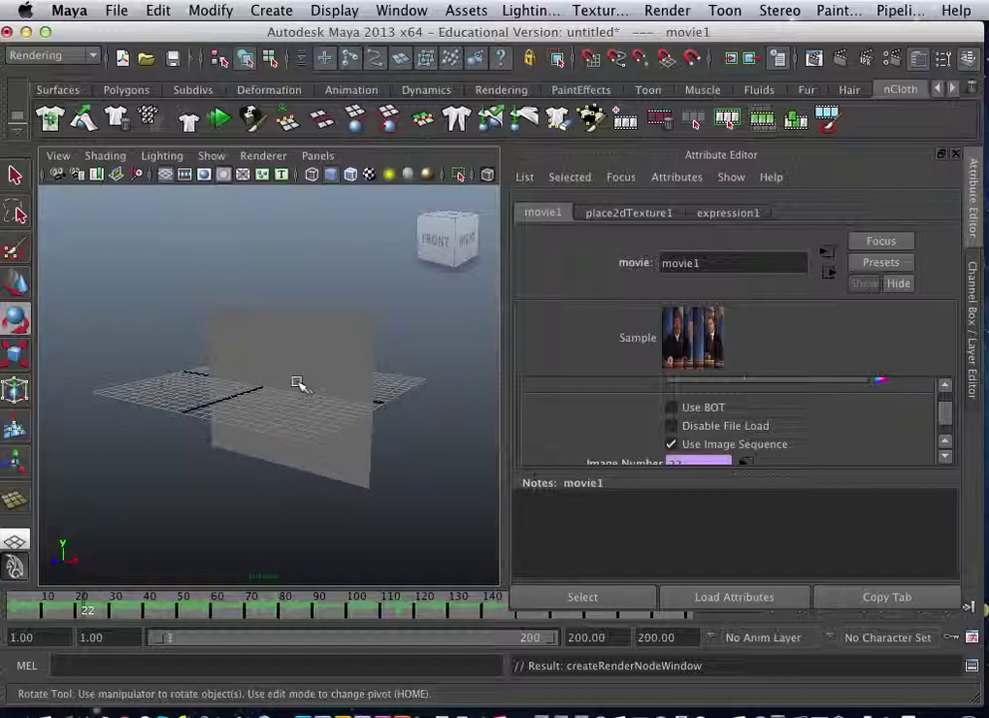
pyautogui.press('6')
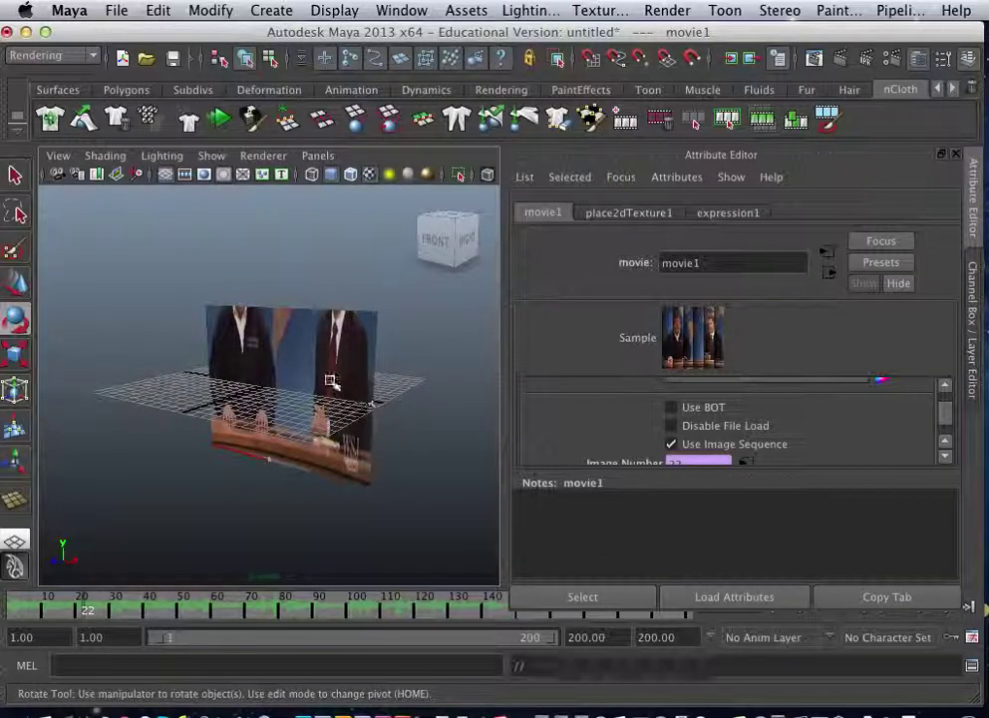
# In the UV Texture Editor, move the plane's two upper UVs up to the top edge of the movie image
pyautogui.click(327, 380)
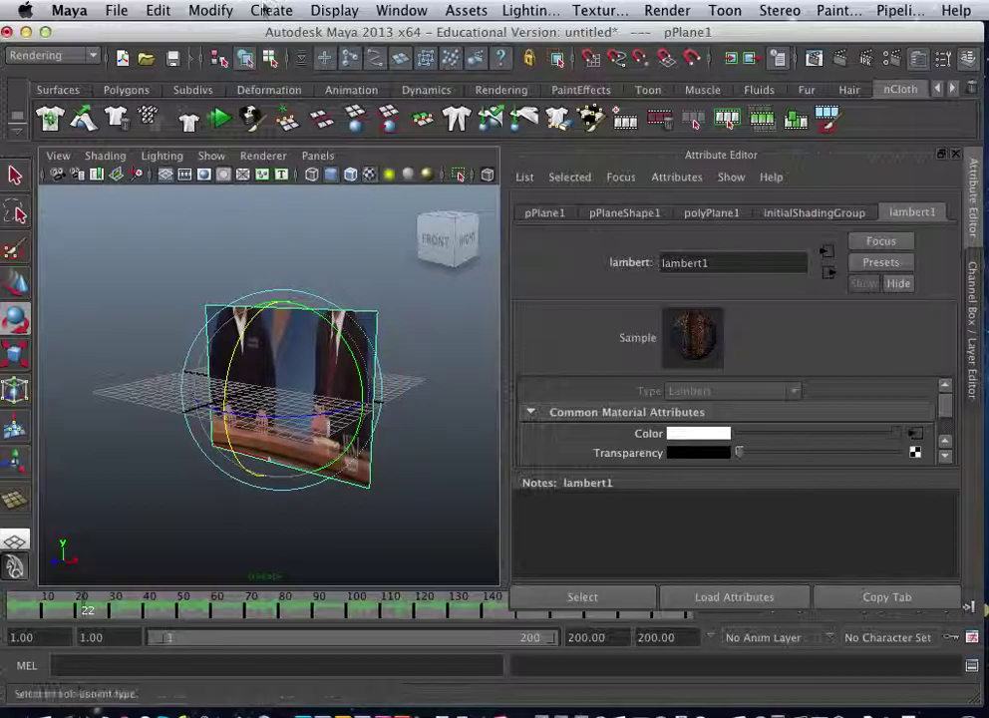
pyautogui.click(401, 10)
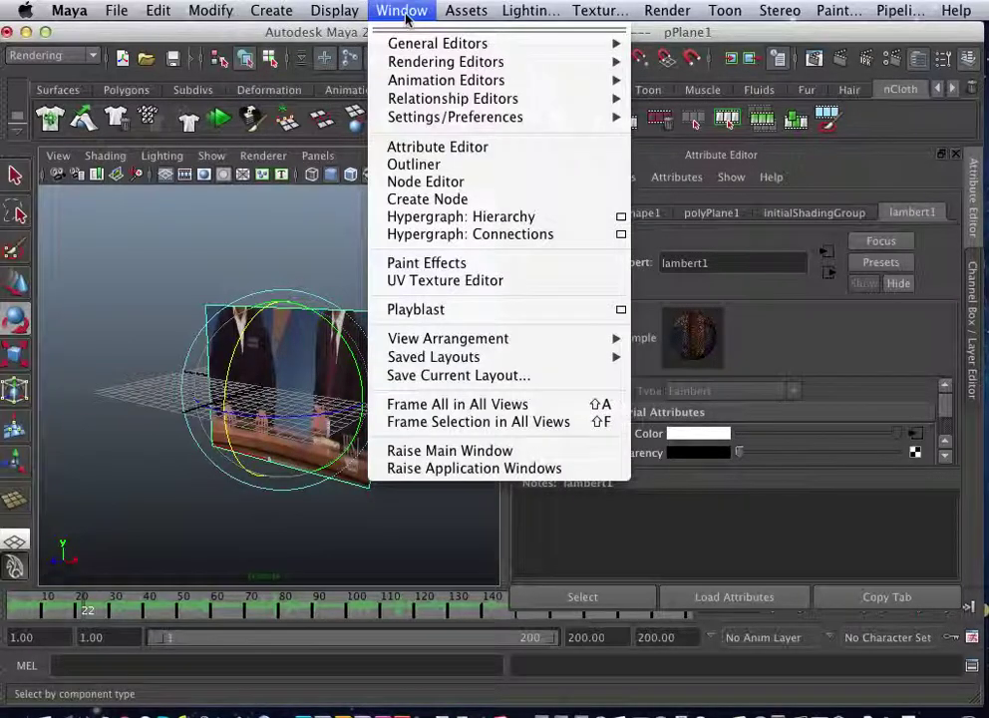
pyautogui.click(440, 281)
pyautogui.scroll(-8, 491, 287)
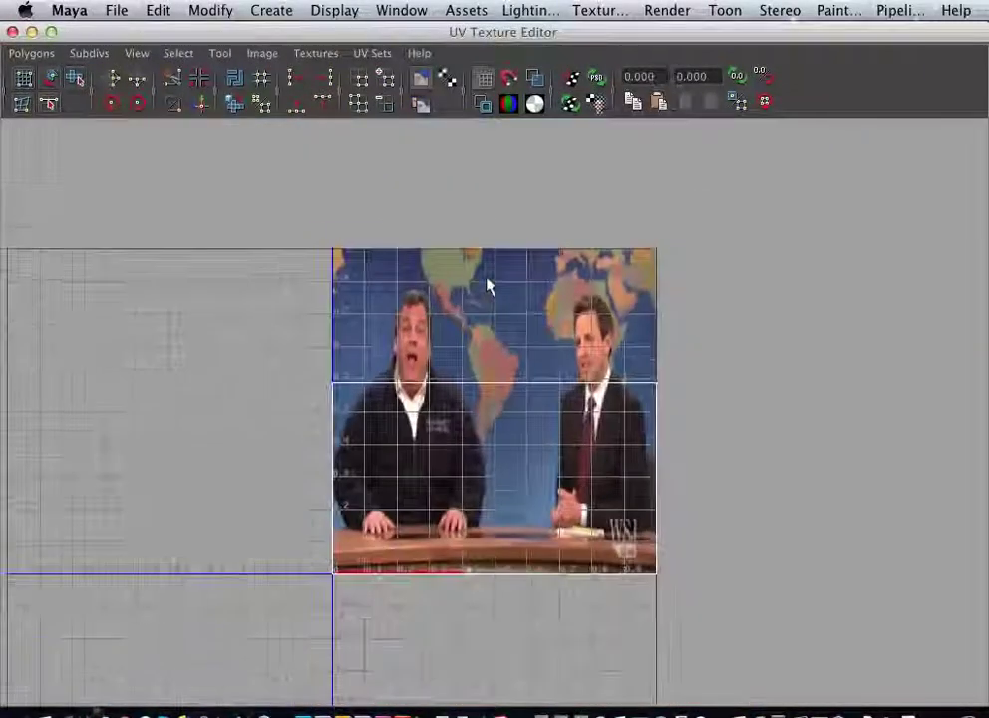
pyautogui.moveTo(481, 383); pyautogui.dragTo(546, 386, button='right')
pyautogui.moveTo(295, 372); pyautogui.dragTo(722, 436)
pyautogui.press('w')
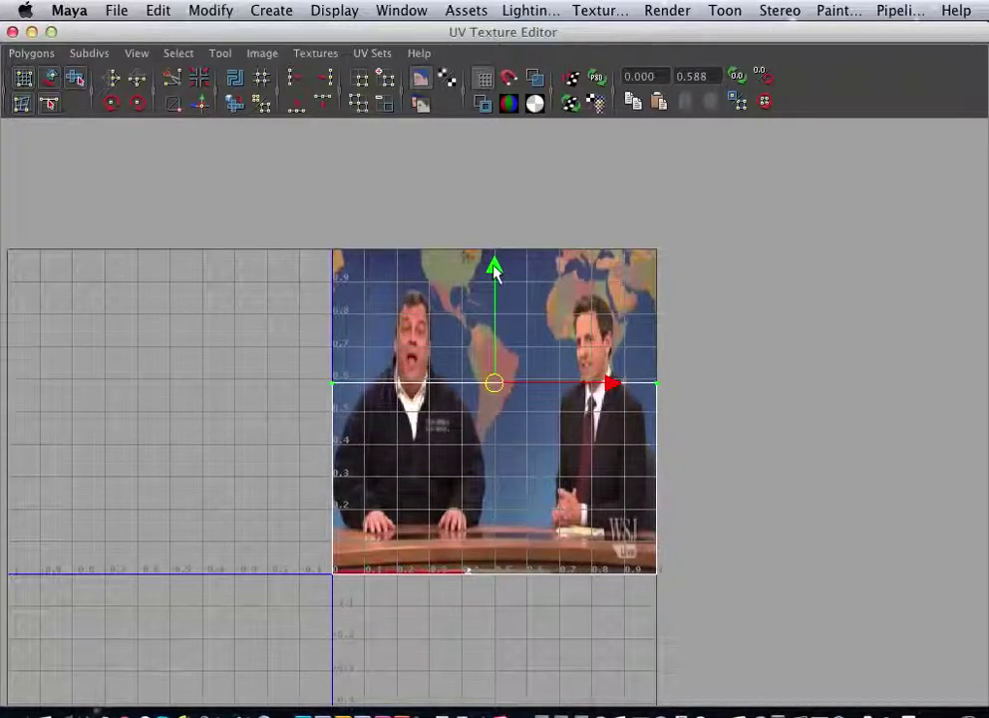
pyautogui.moveTo(495, 265); pyautogui.dragTo(493, 132)
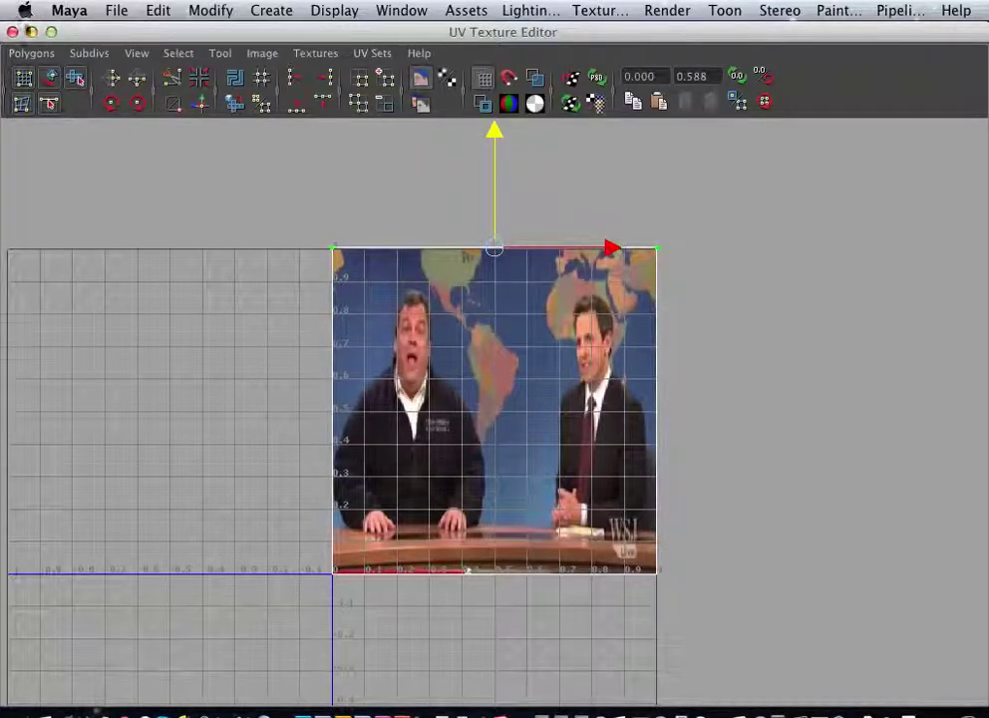
pyautogui.click(12, 33)
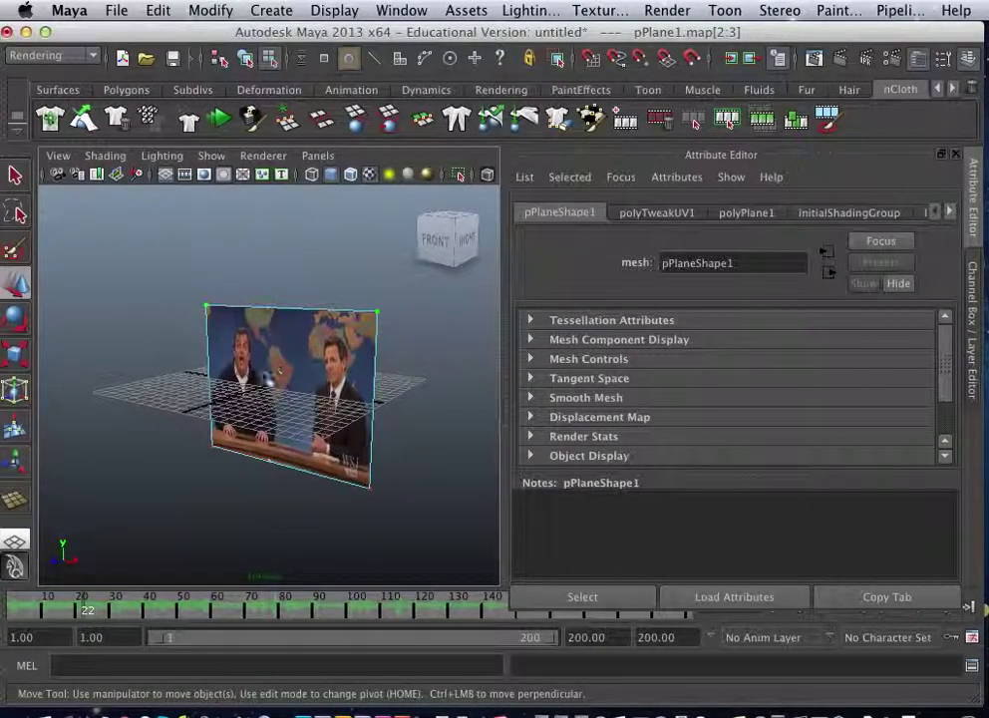
# Return the plane to object mode, deselect it and play back the timeline with the movie texture
pyautogui.moveTo(304, 402); pyautogui.dragTo(393, 378, button='right')
pyautogui.click(419, 389)
pyautogui.click(320, 387)
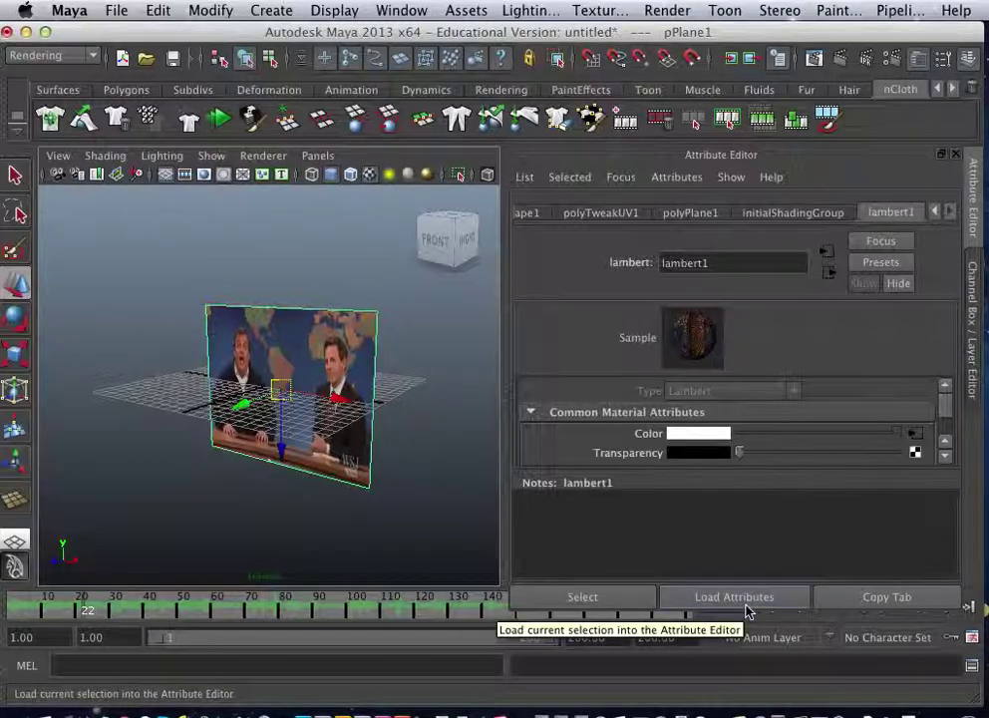
pyautogui.click(457, 537)
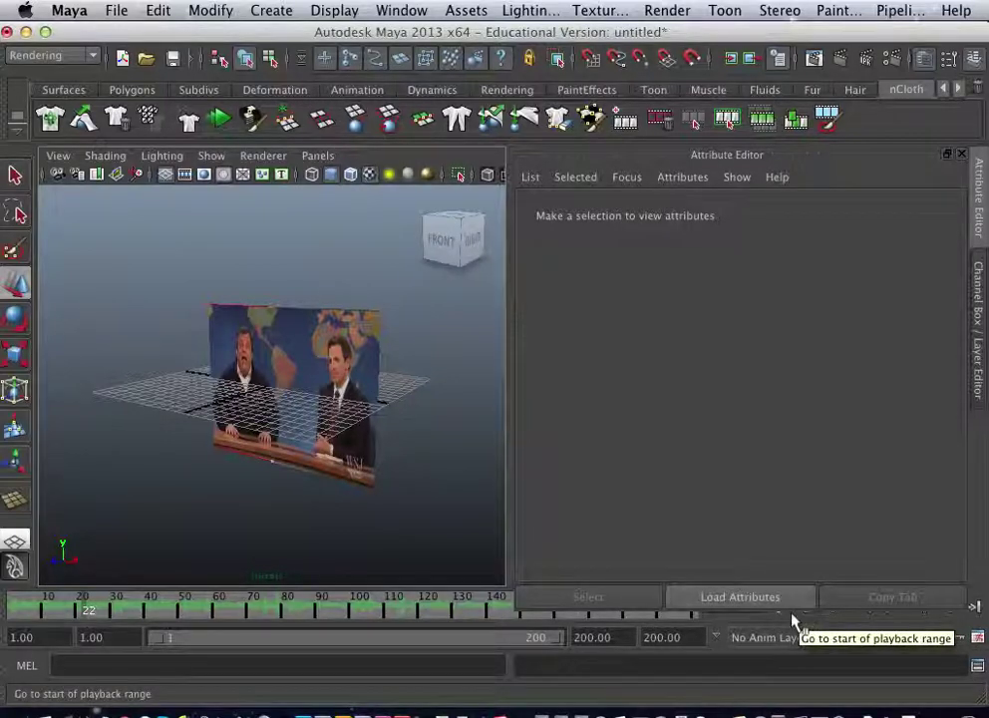
pyautogui.click(887, 620)
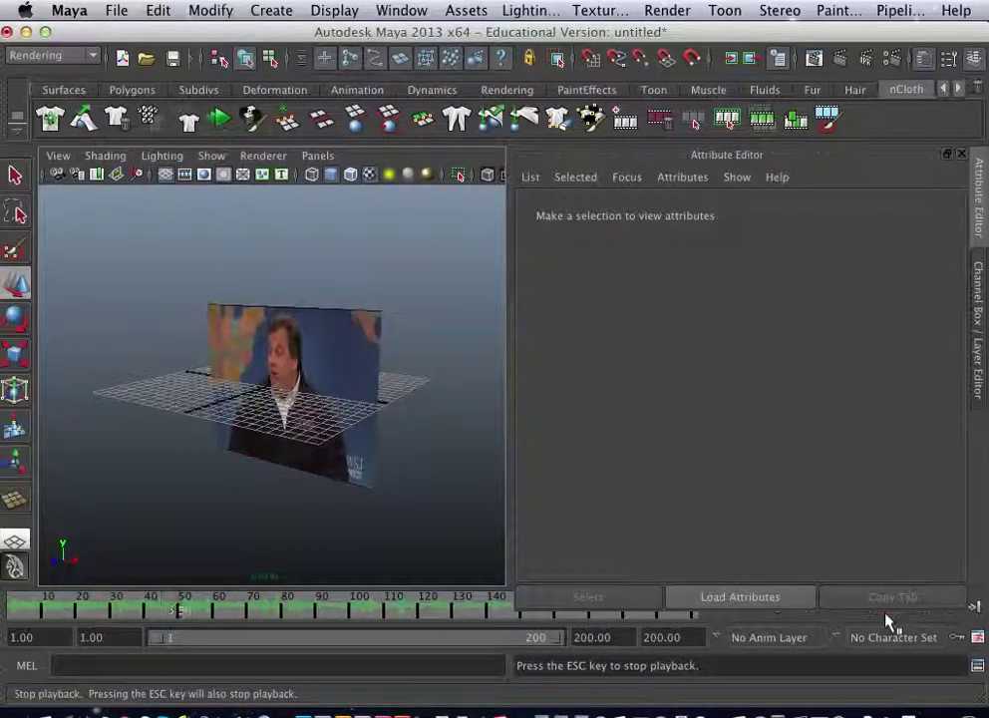